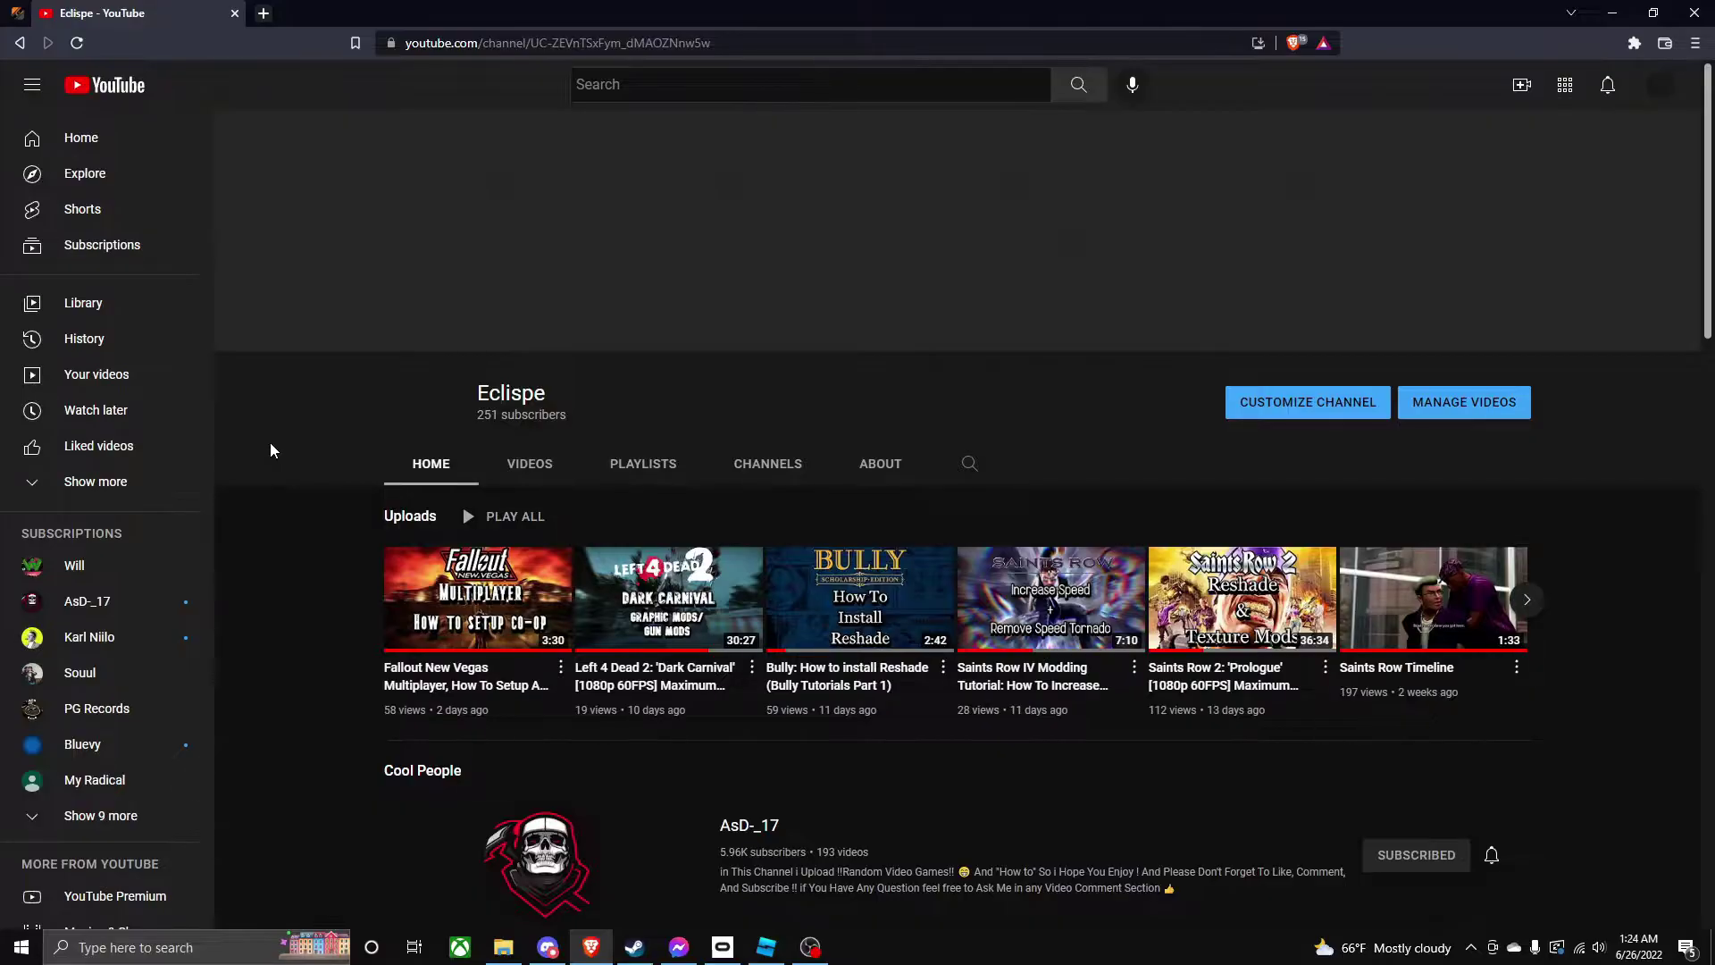
- Launch LogMeIn Hamachi from Windows search ('ham'), then bring Steam's POSTAL 2 library page forward
key("super")
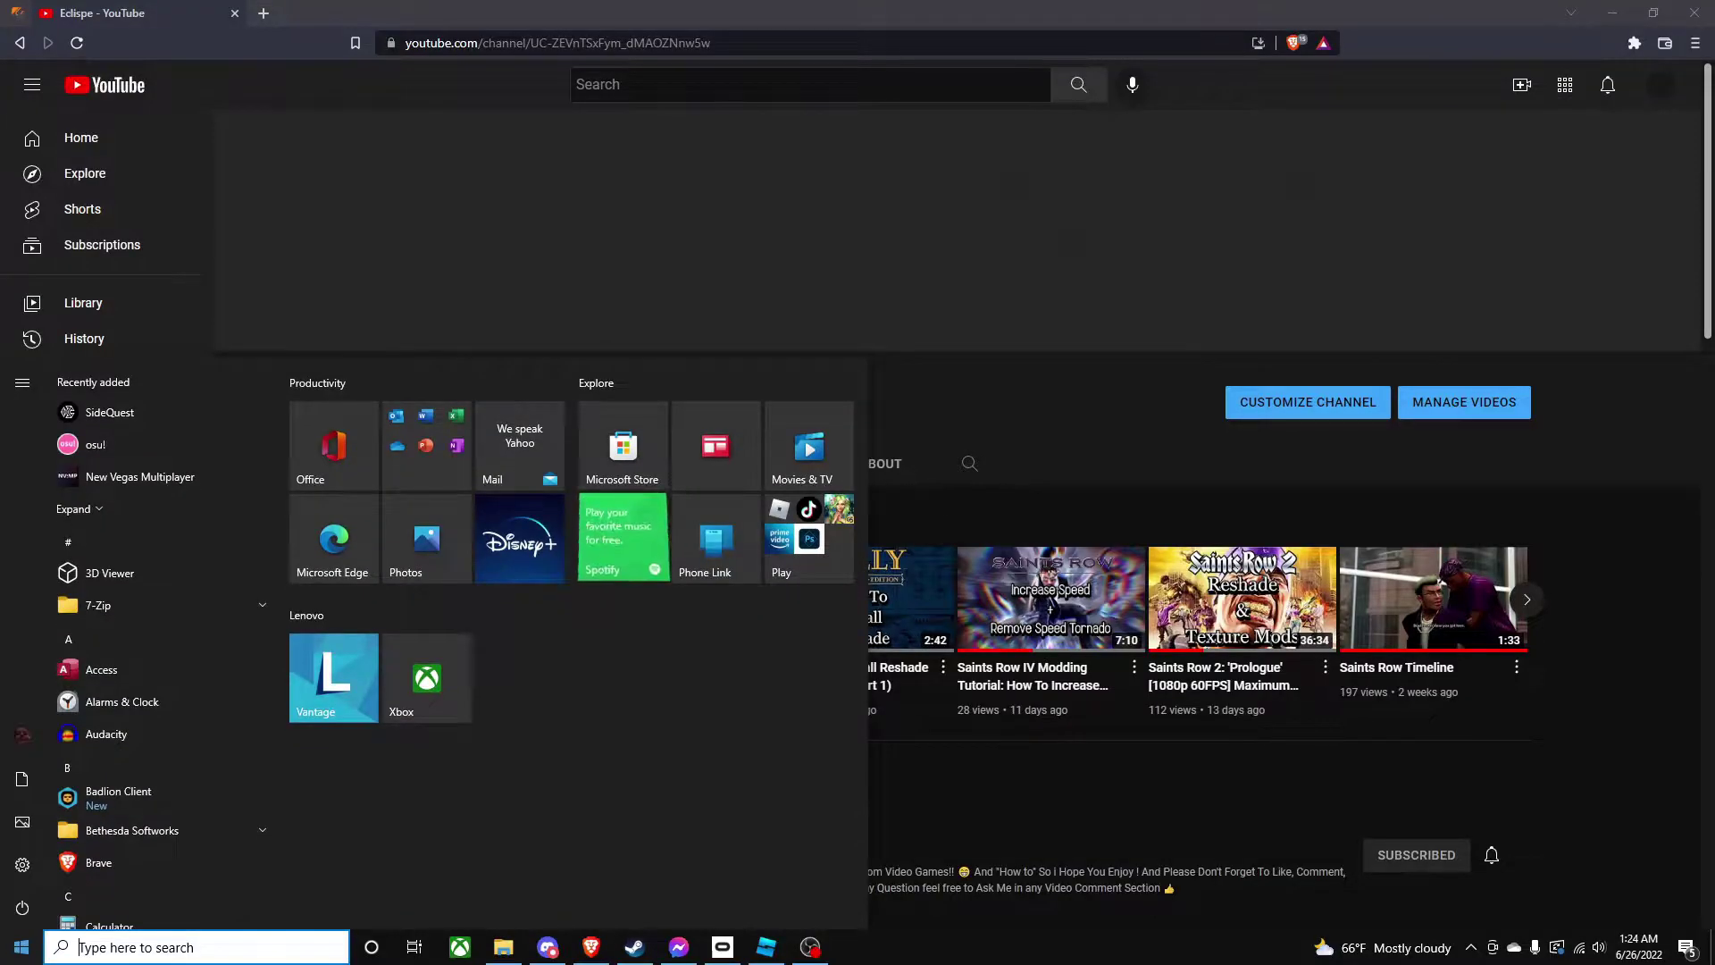
type("ham")
key("Return")
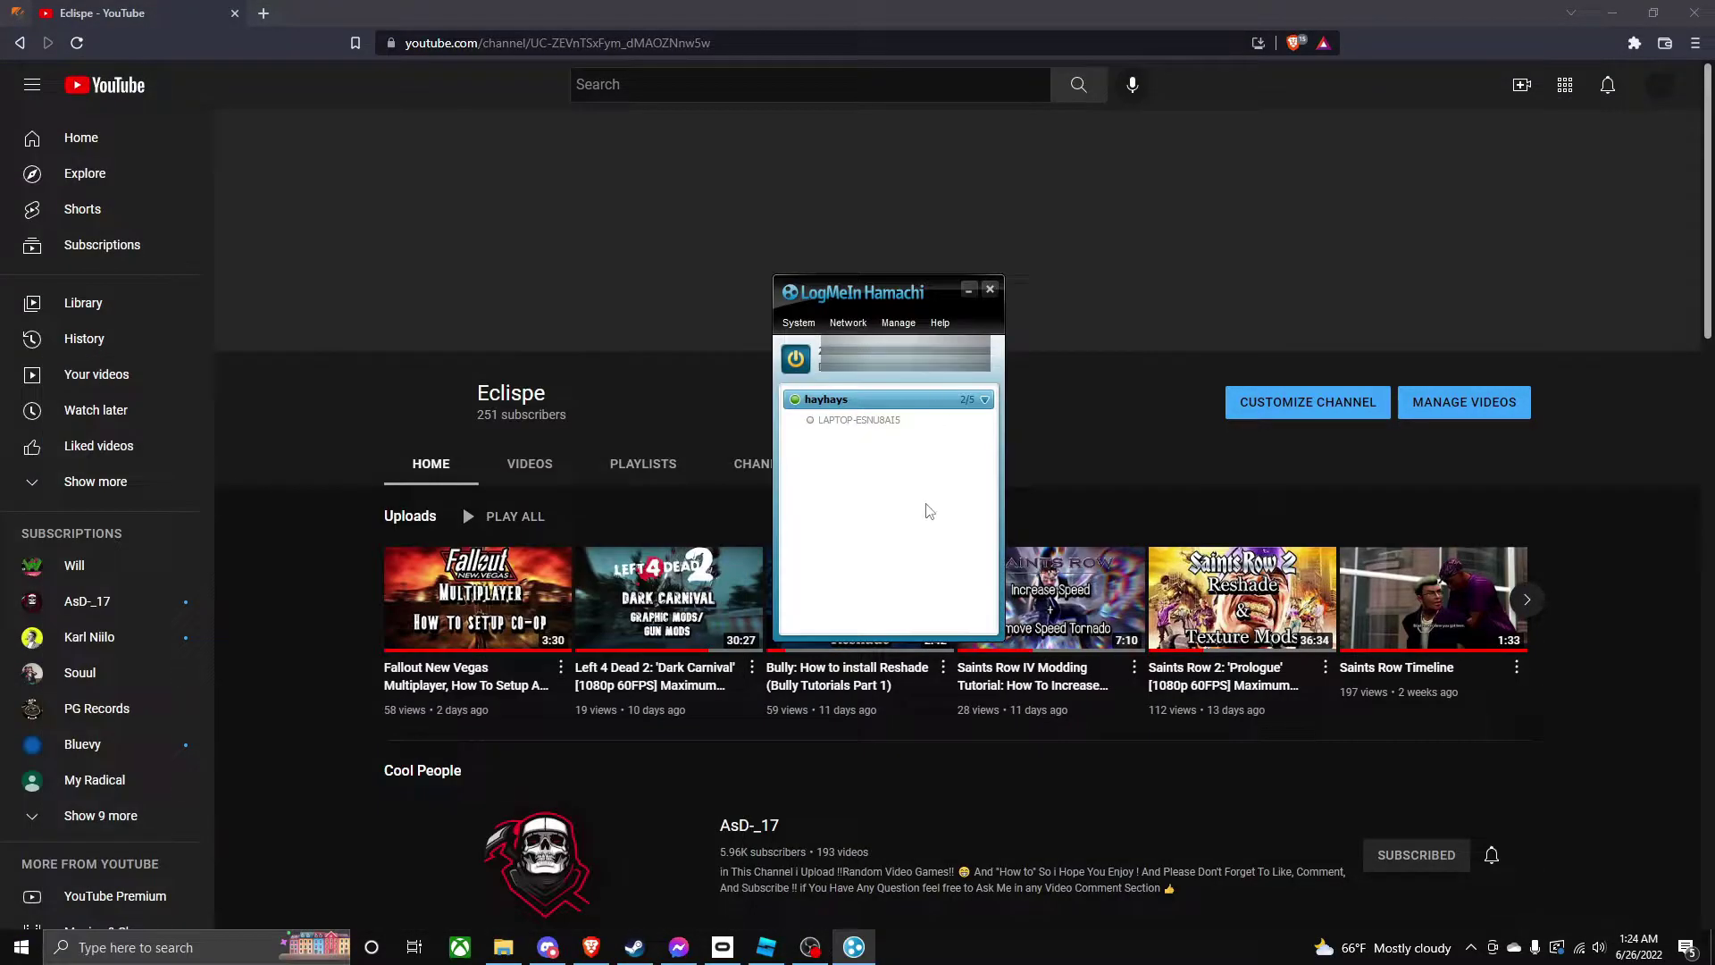
left_click(969, 291)
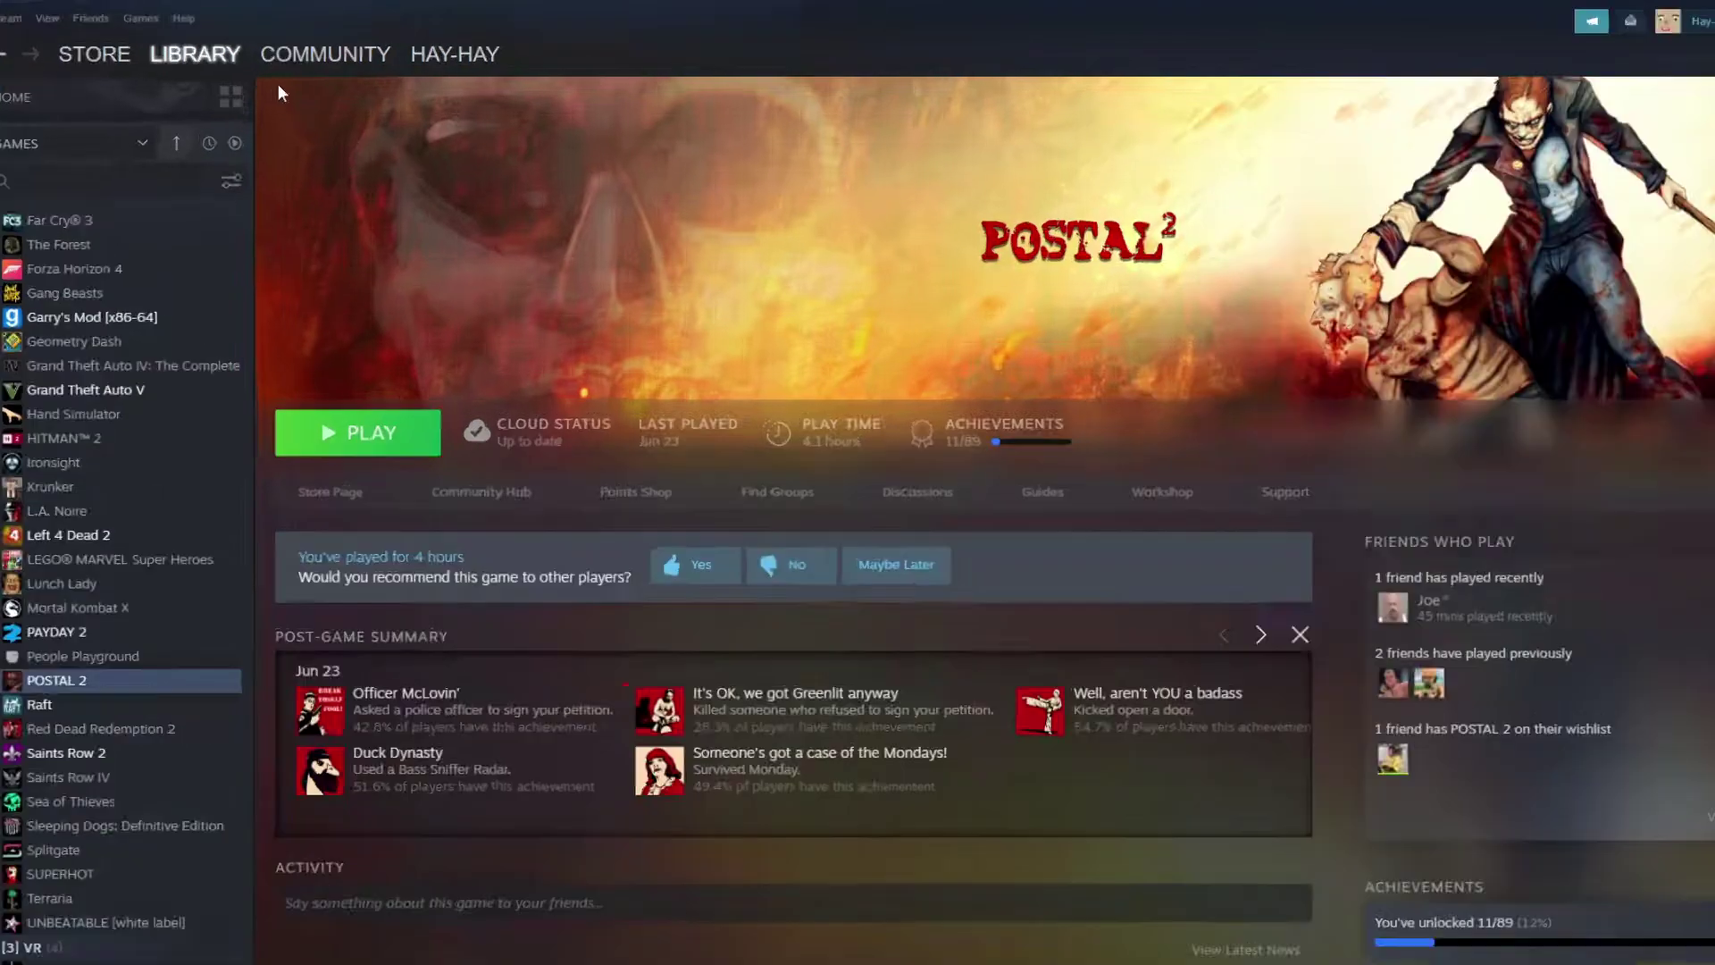
- Browse the most subscribed POSTAL 2 Workshop mods and preview the Nicks Coop item
mouse_move(307, 47)
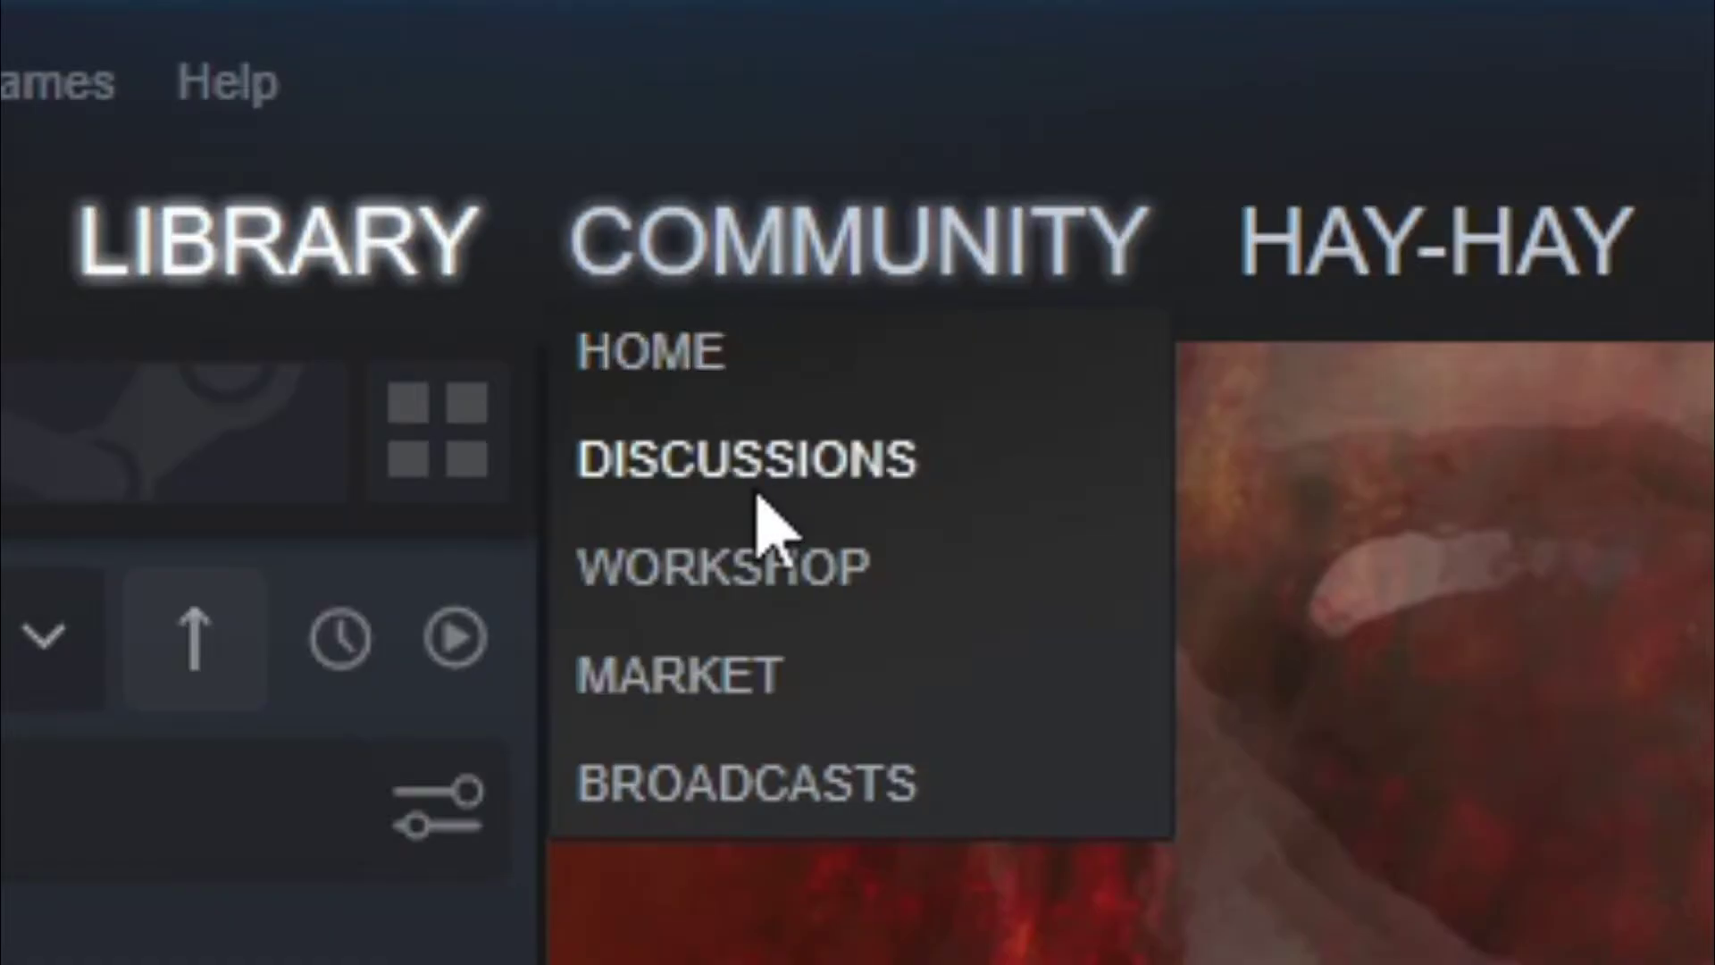
left_click(778, 580)
left_click(1098, 366)
type("postal 2")
left_click(1064, 390)
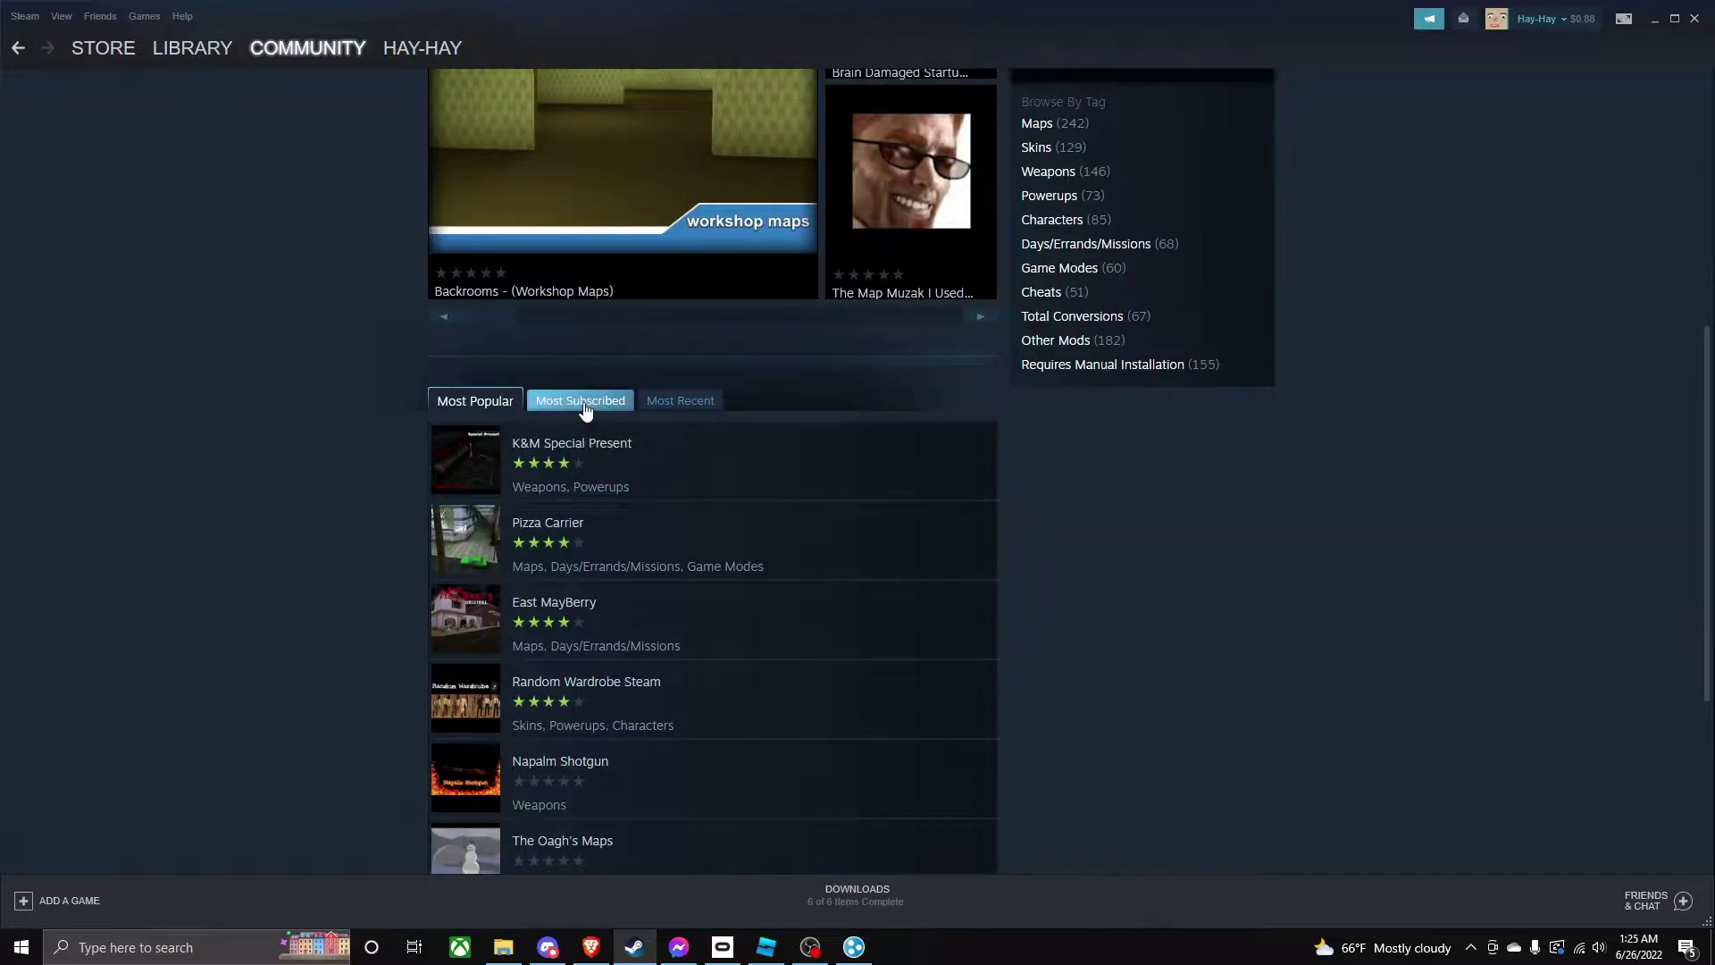
left_click(533, 400)
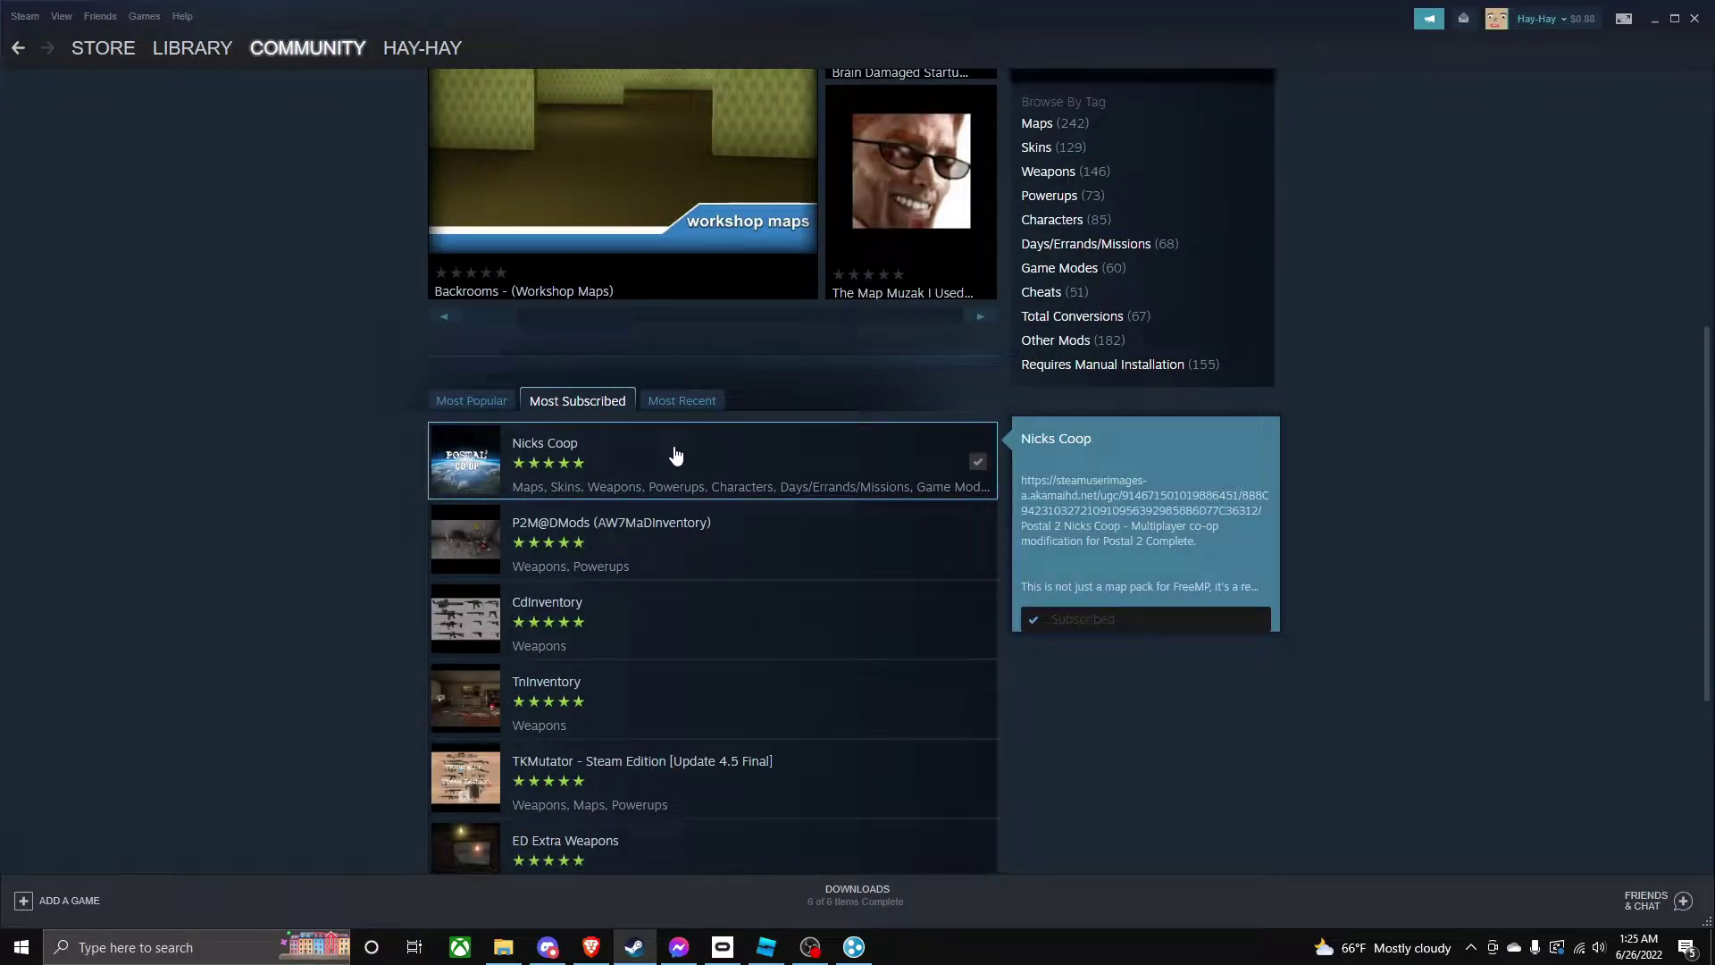
left_click(676, 456)
left_click(18, 50)
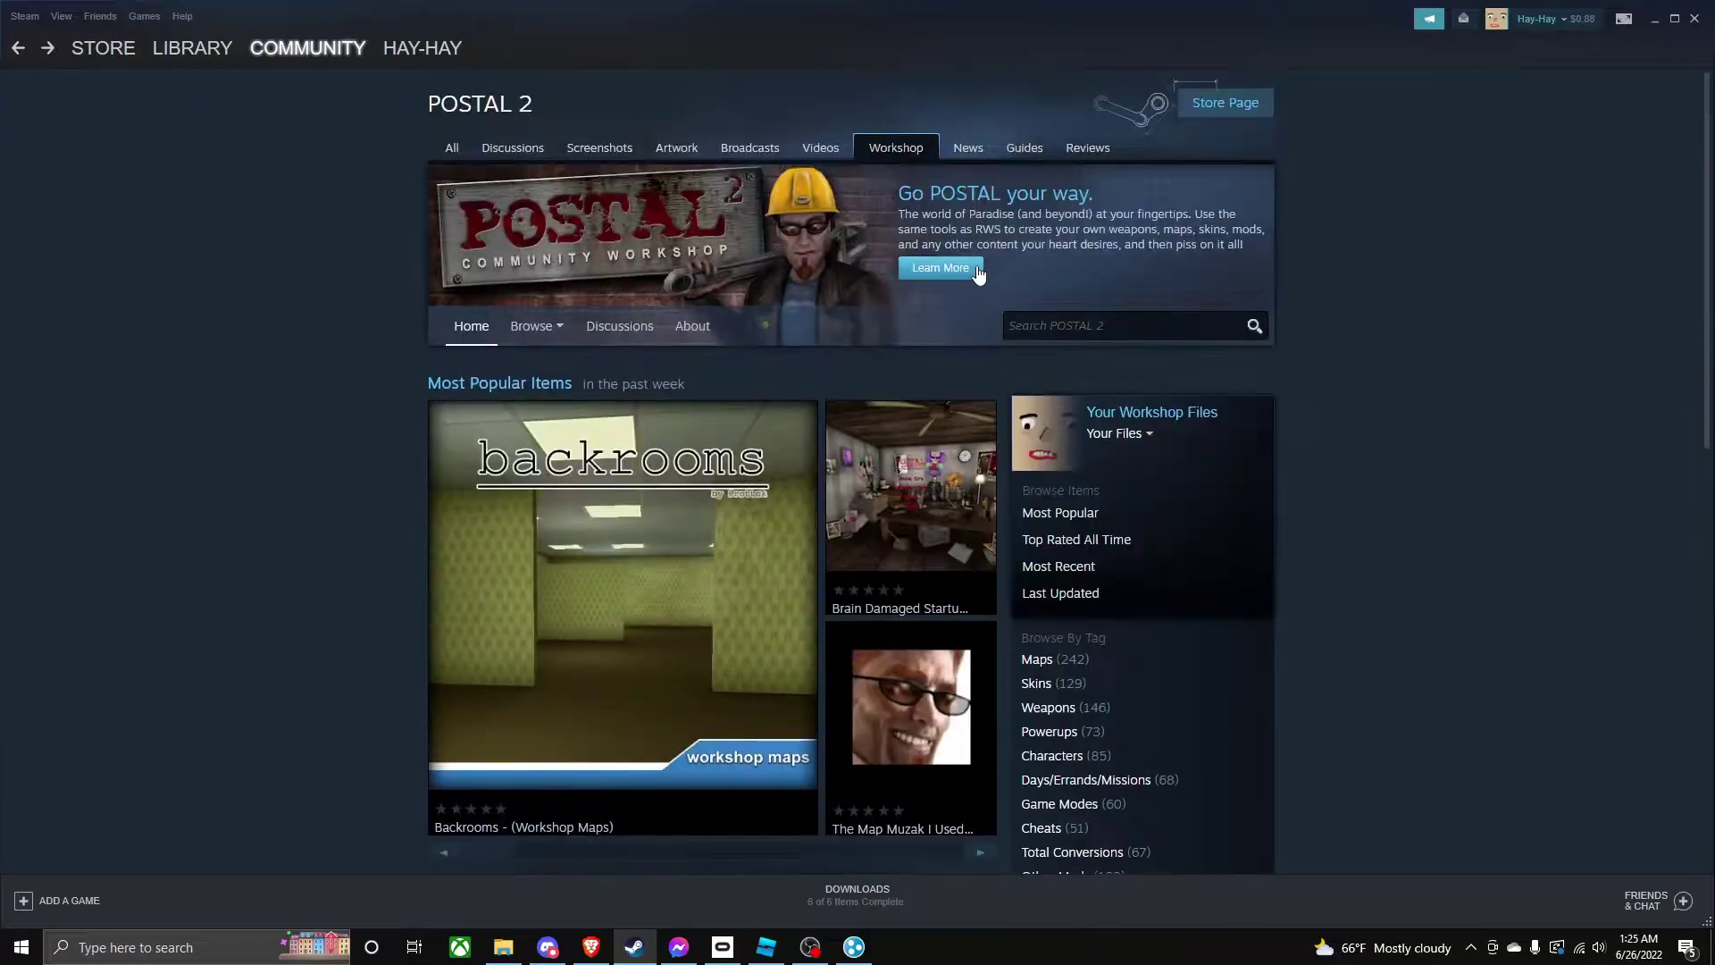
- Search the POSTAL 2 workshop for 'Nicks' and read Nicks Coop's HOW TO INSTALL IT section
left_click(1118, 334)
type("Nuick")
key("BackSpace")
key("BackSpace")
key("BackSpace")
key("BackSpace")
type("icks")
key("Return")
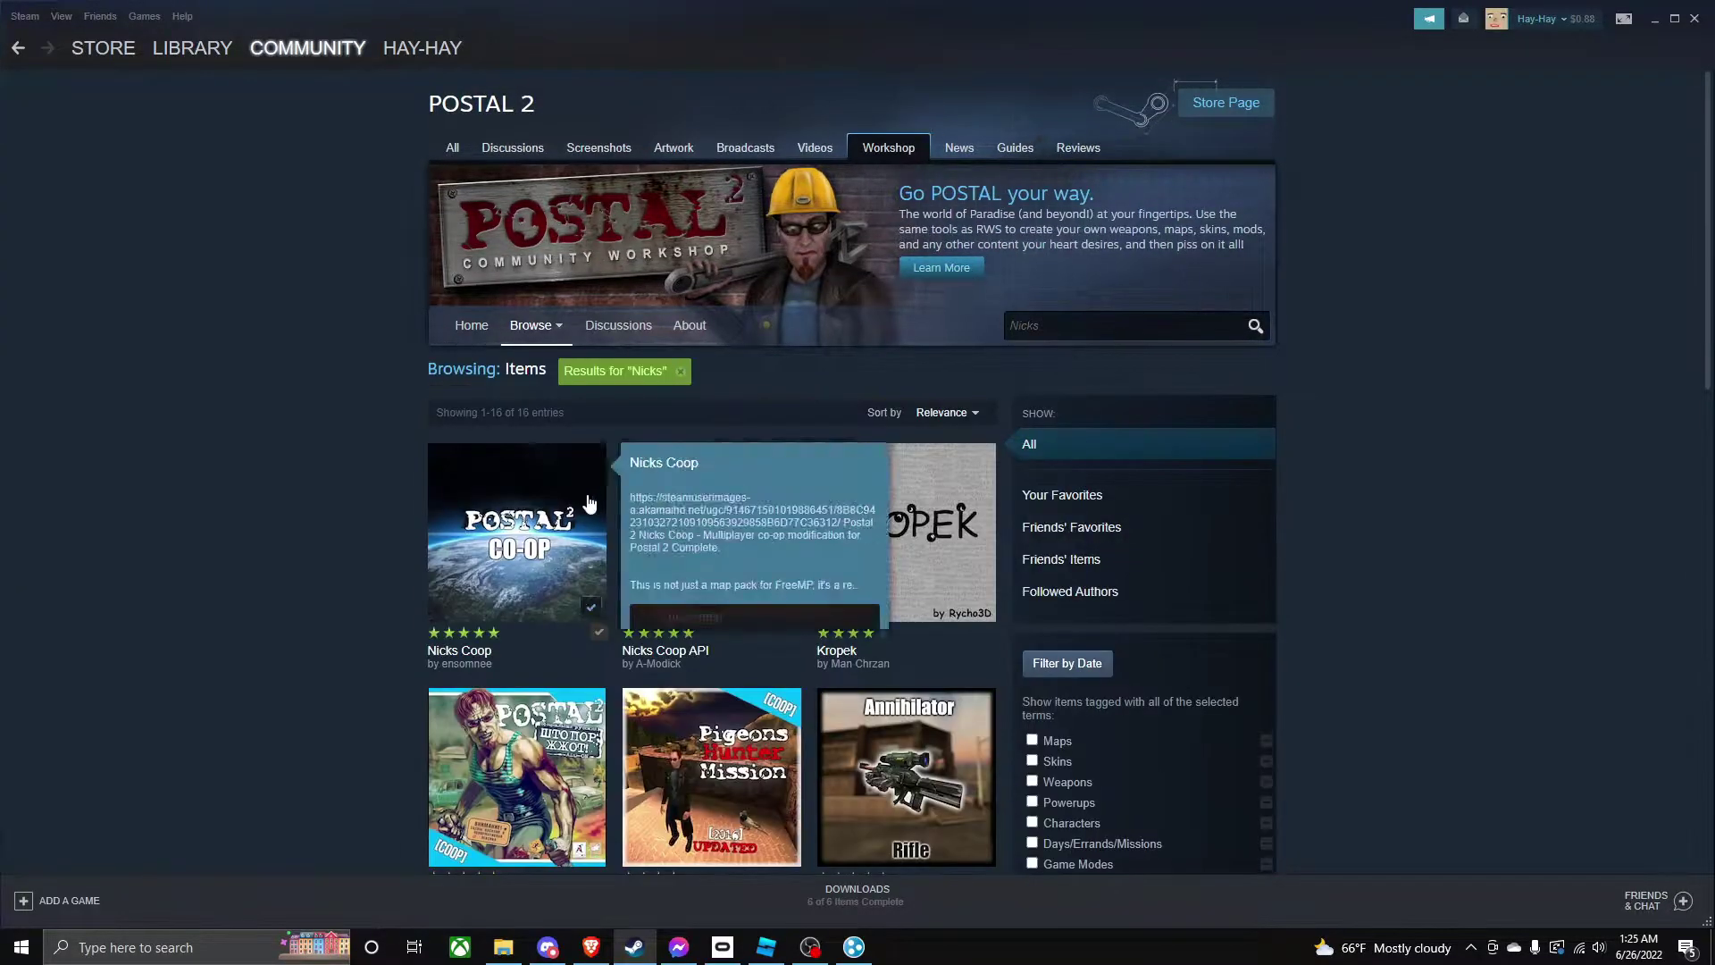
left_click(534, 499)
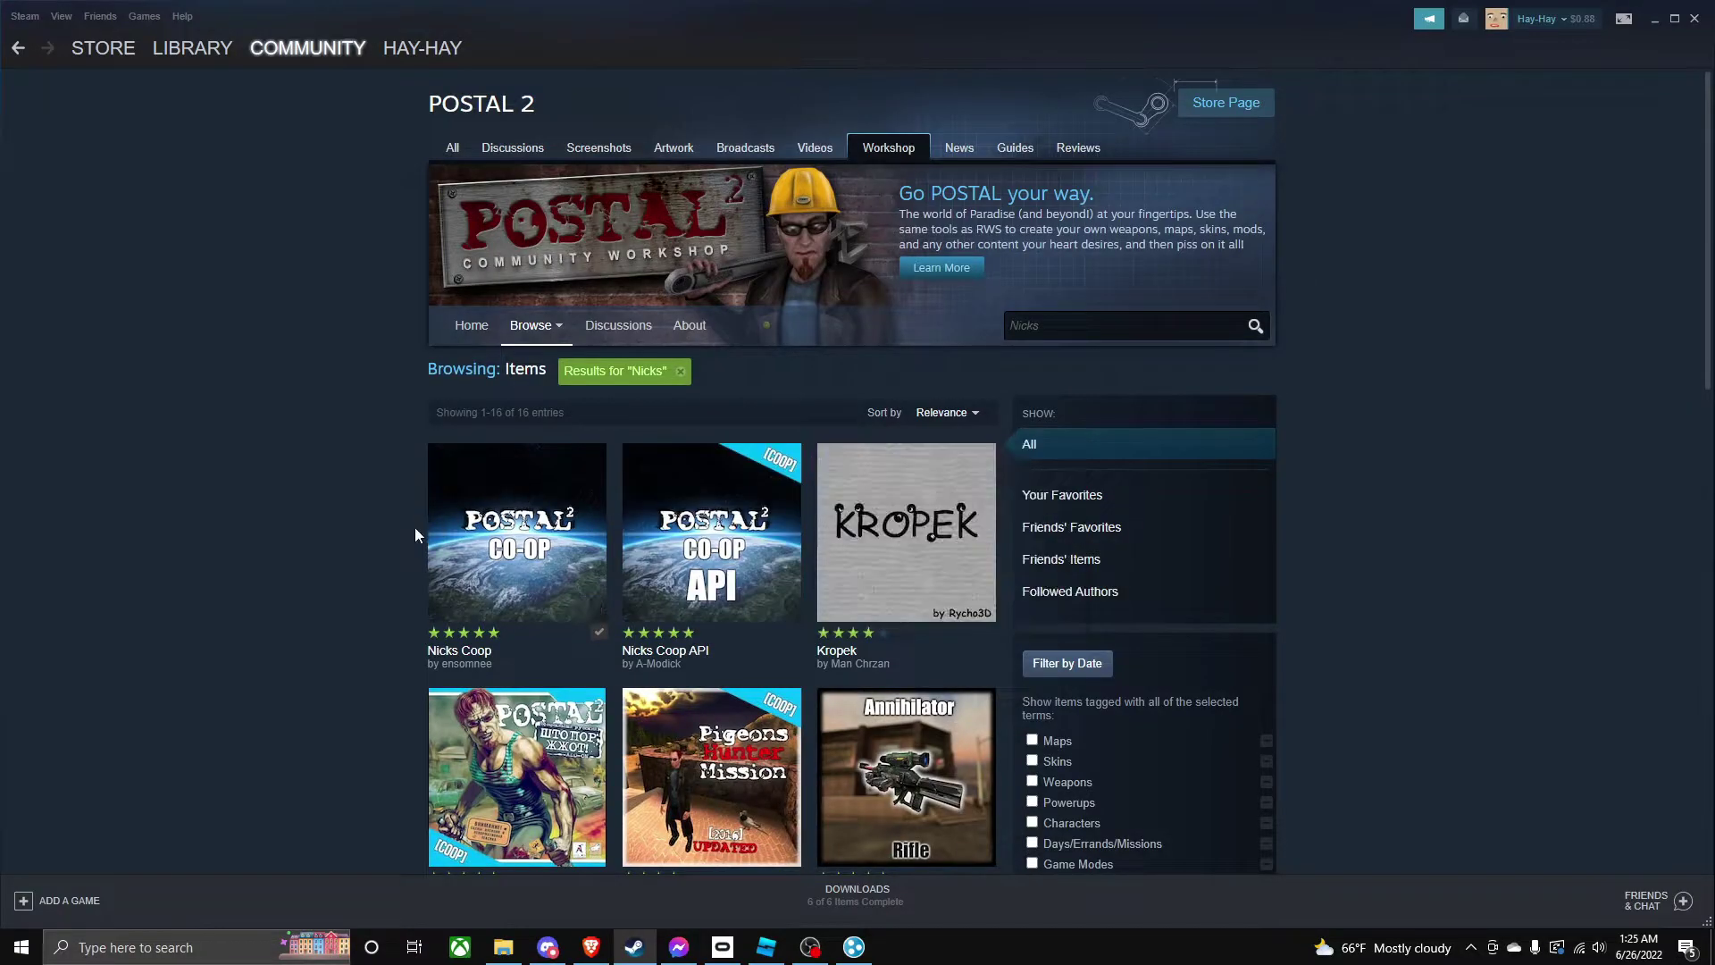
scroll(551, 474, "down", 5)
scroll(845, 508, "down", 3)
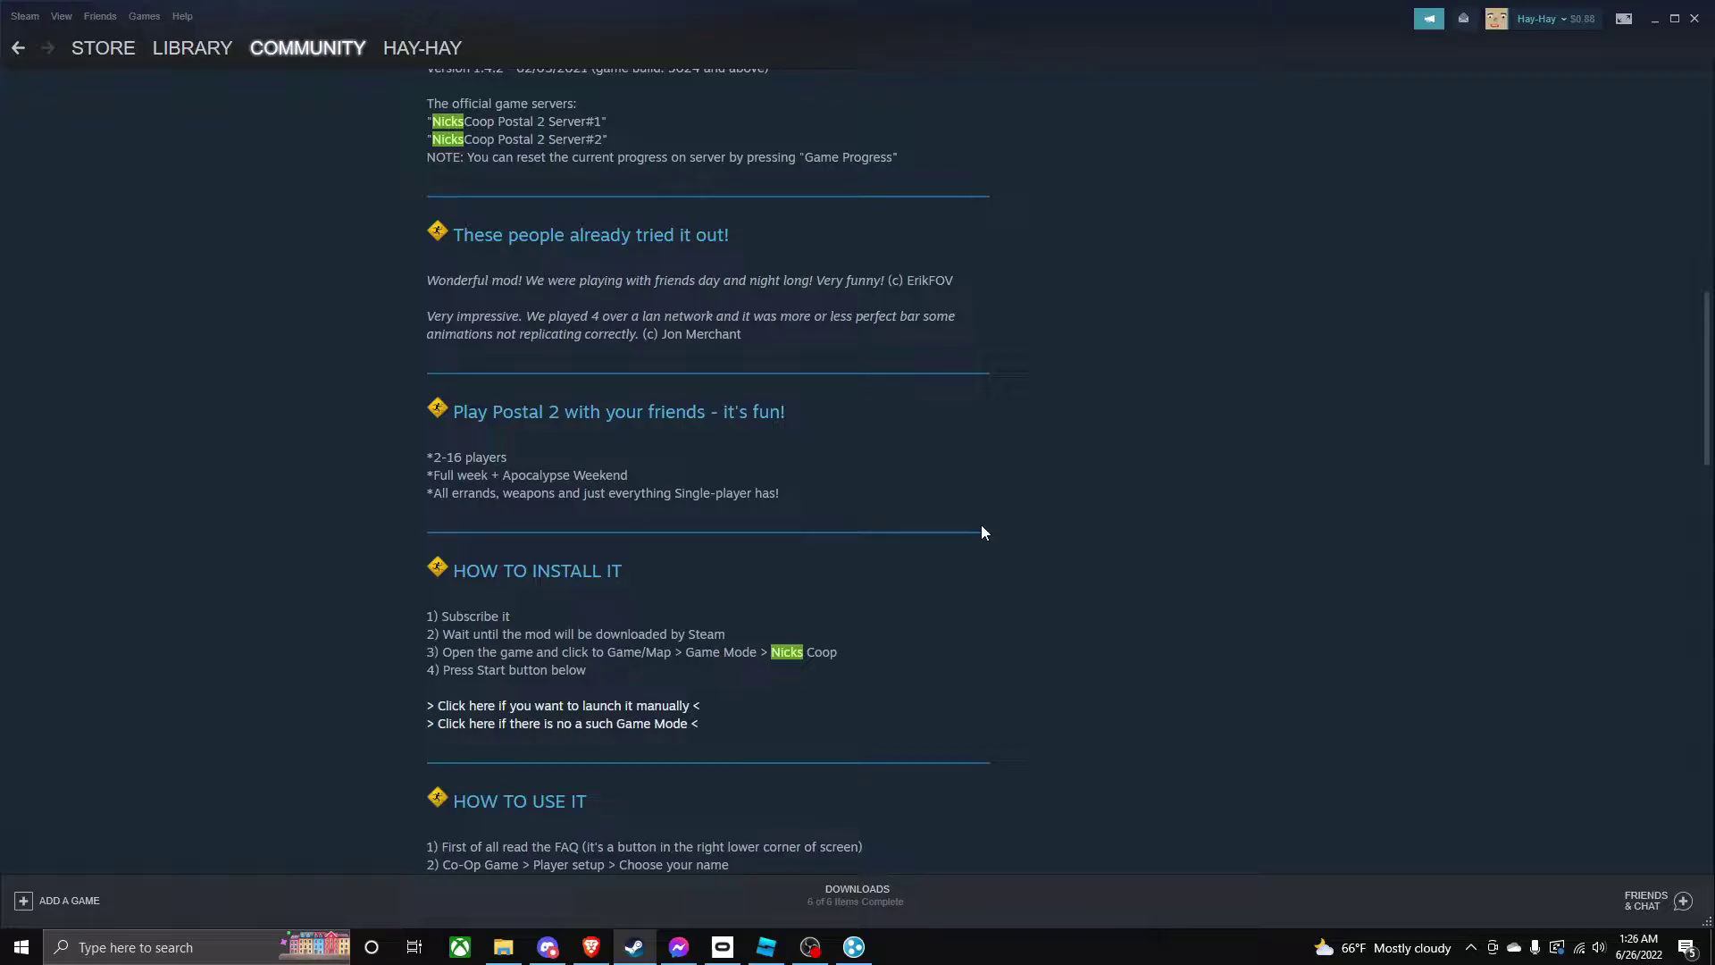
- Launch POSTAL 2 from the Steam library with the single-player Play POSTAL 2 option
left_click(212, 51)
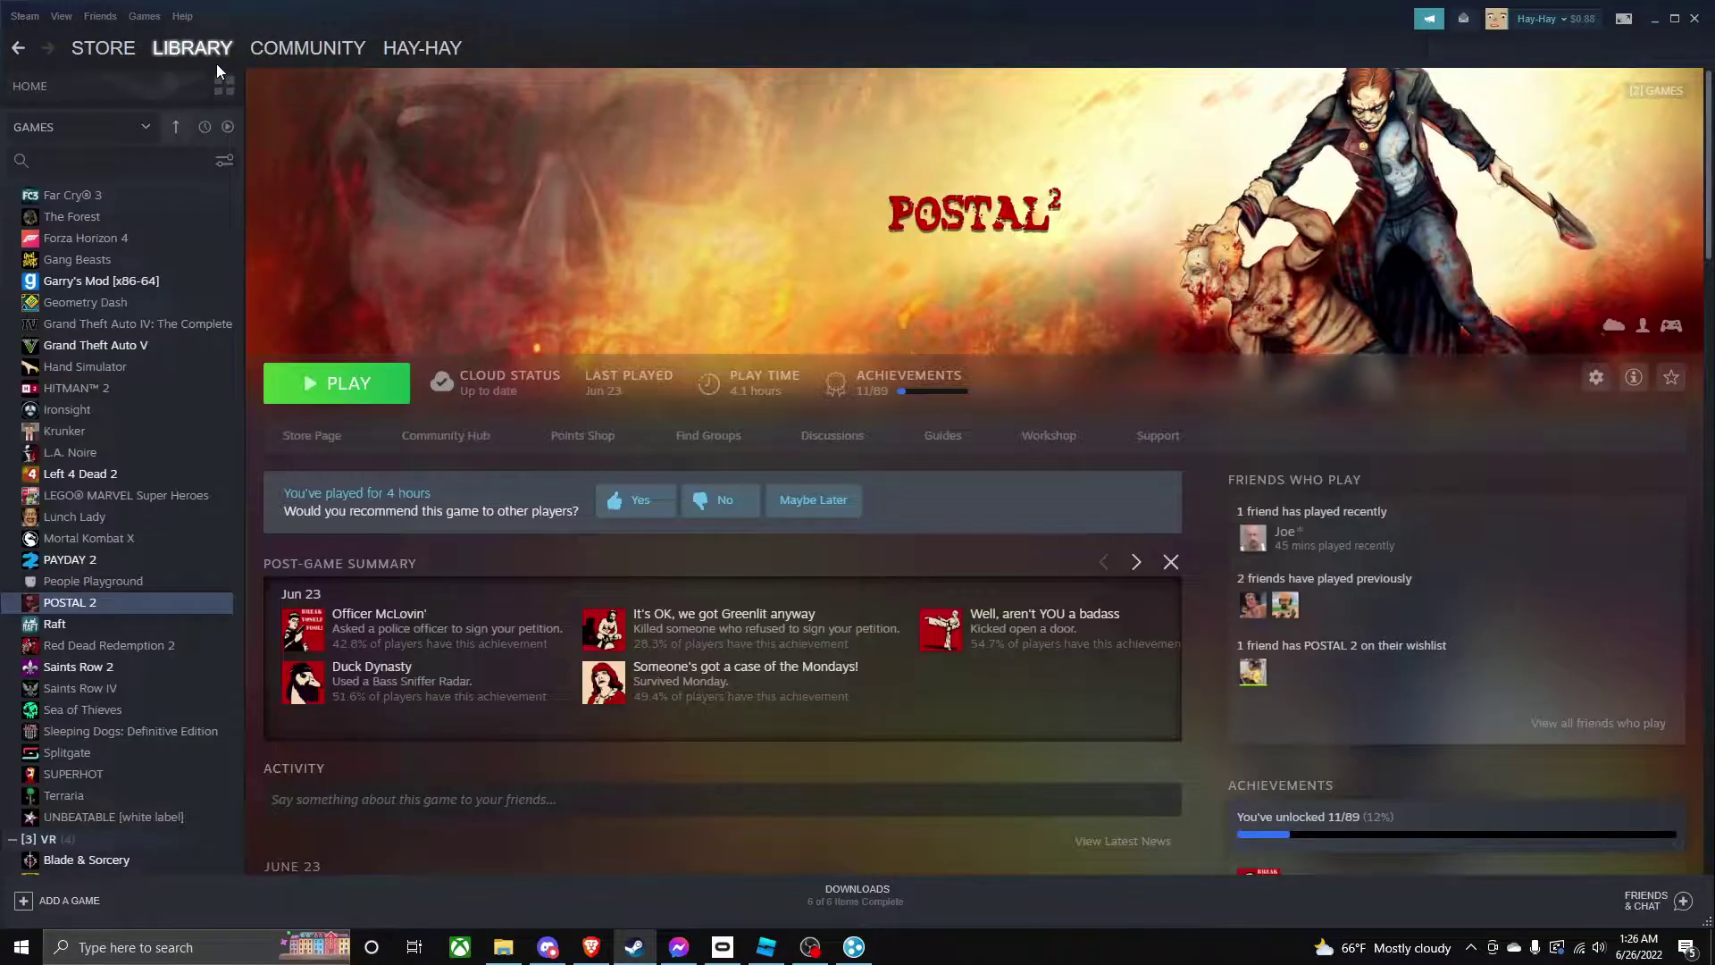
left_click(351, 375)
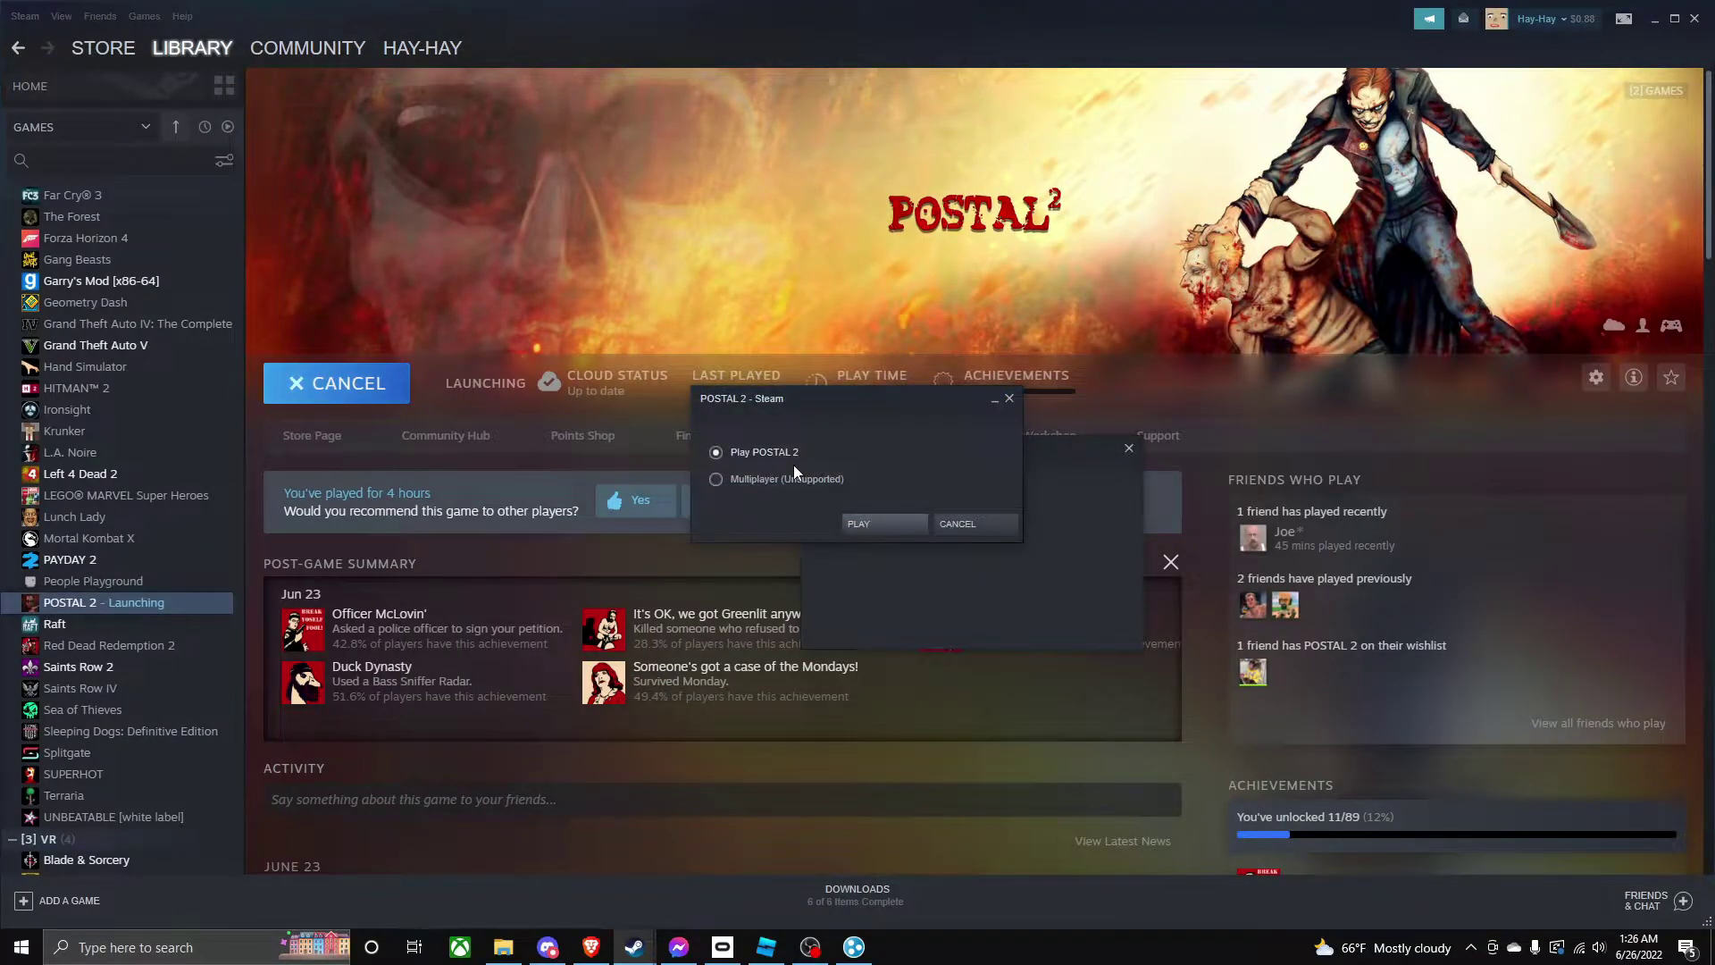
left_click(870, 525)
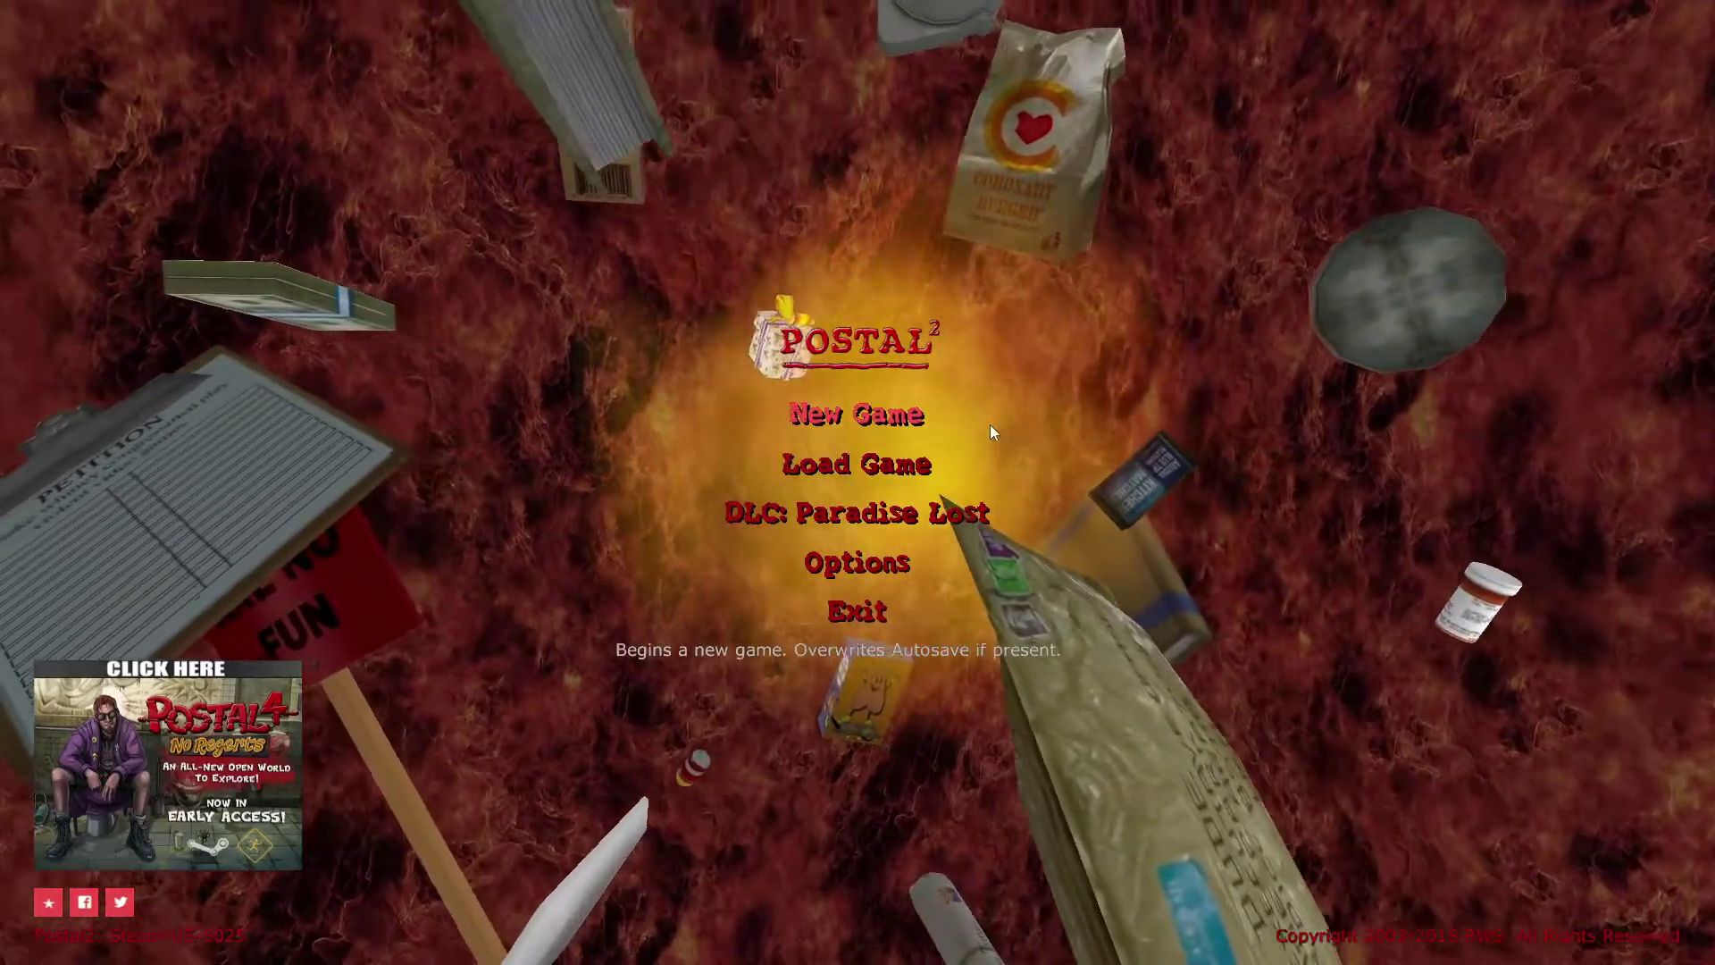
- Start a New Game Workshop game with Game Mode set to Nicks Coop
left_click(928, 413)
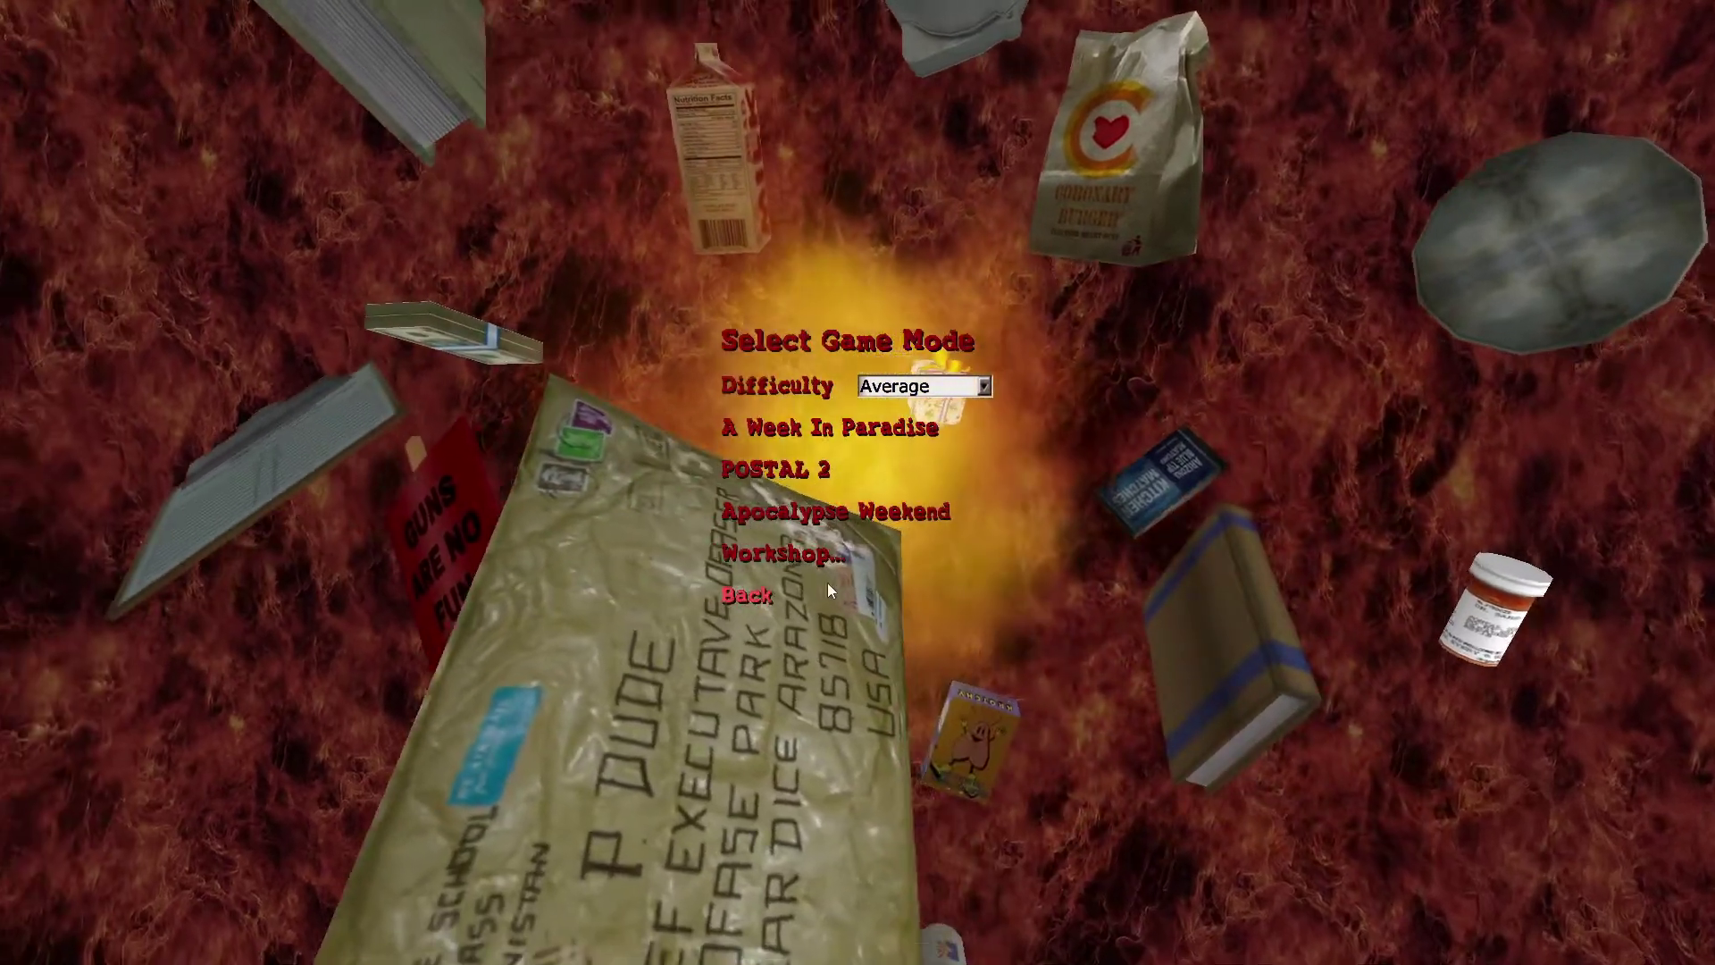
left_click(817, 558)
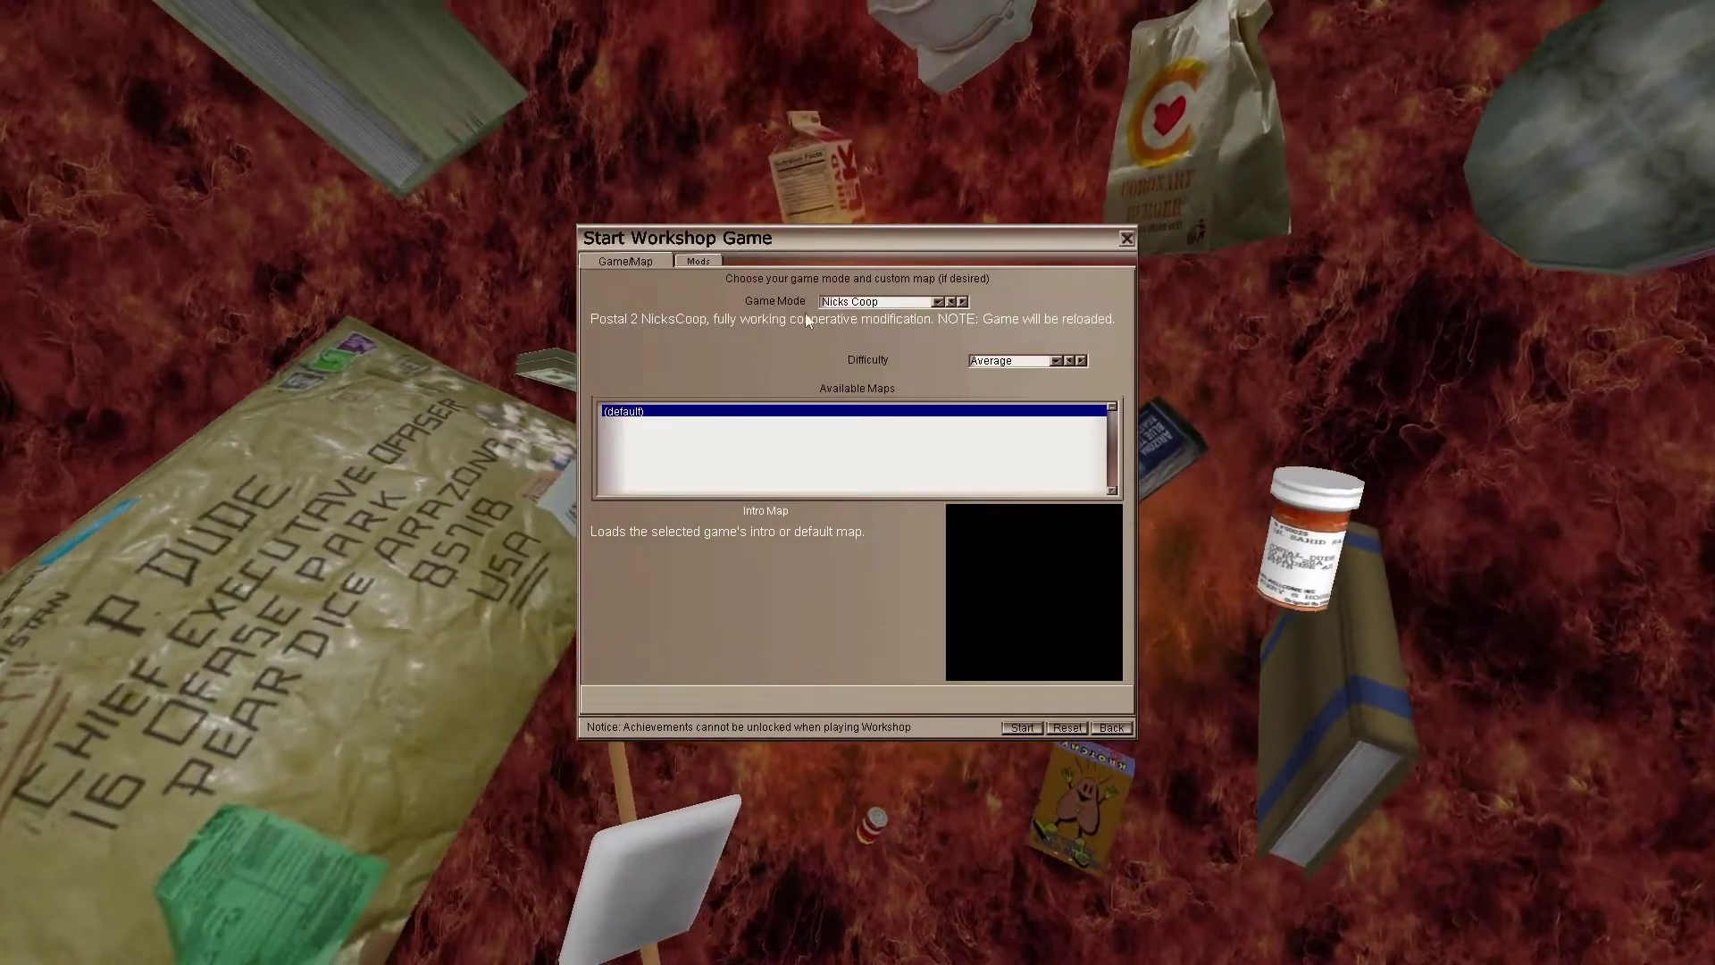
left_click(871, 302)
left_click(894, 320)
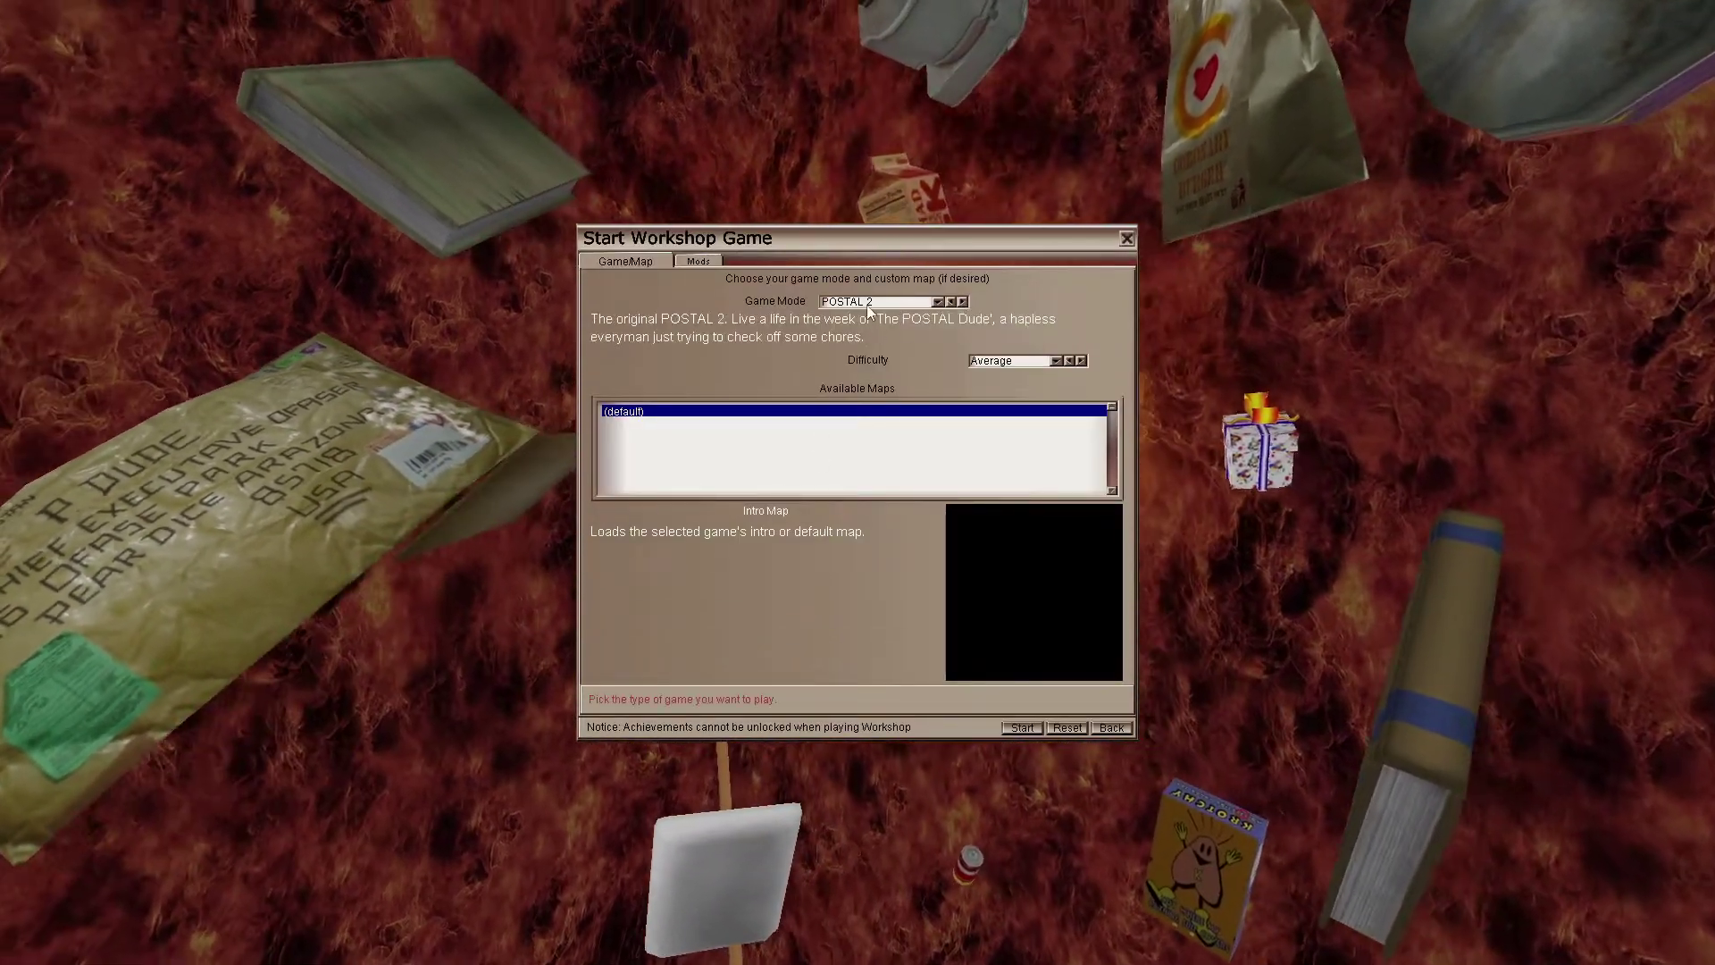
left_click(869, 304)
left_click(838, 372)
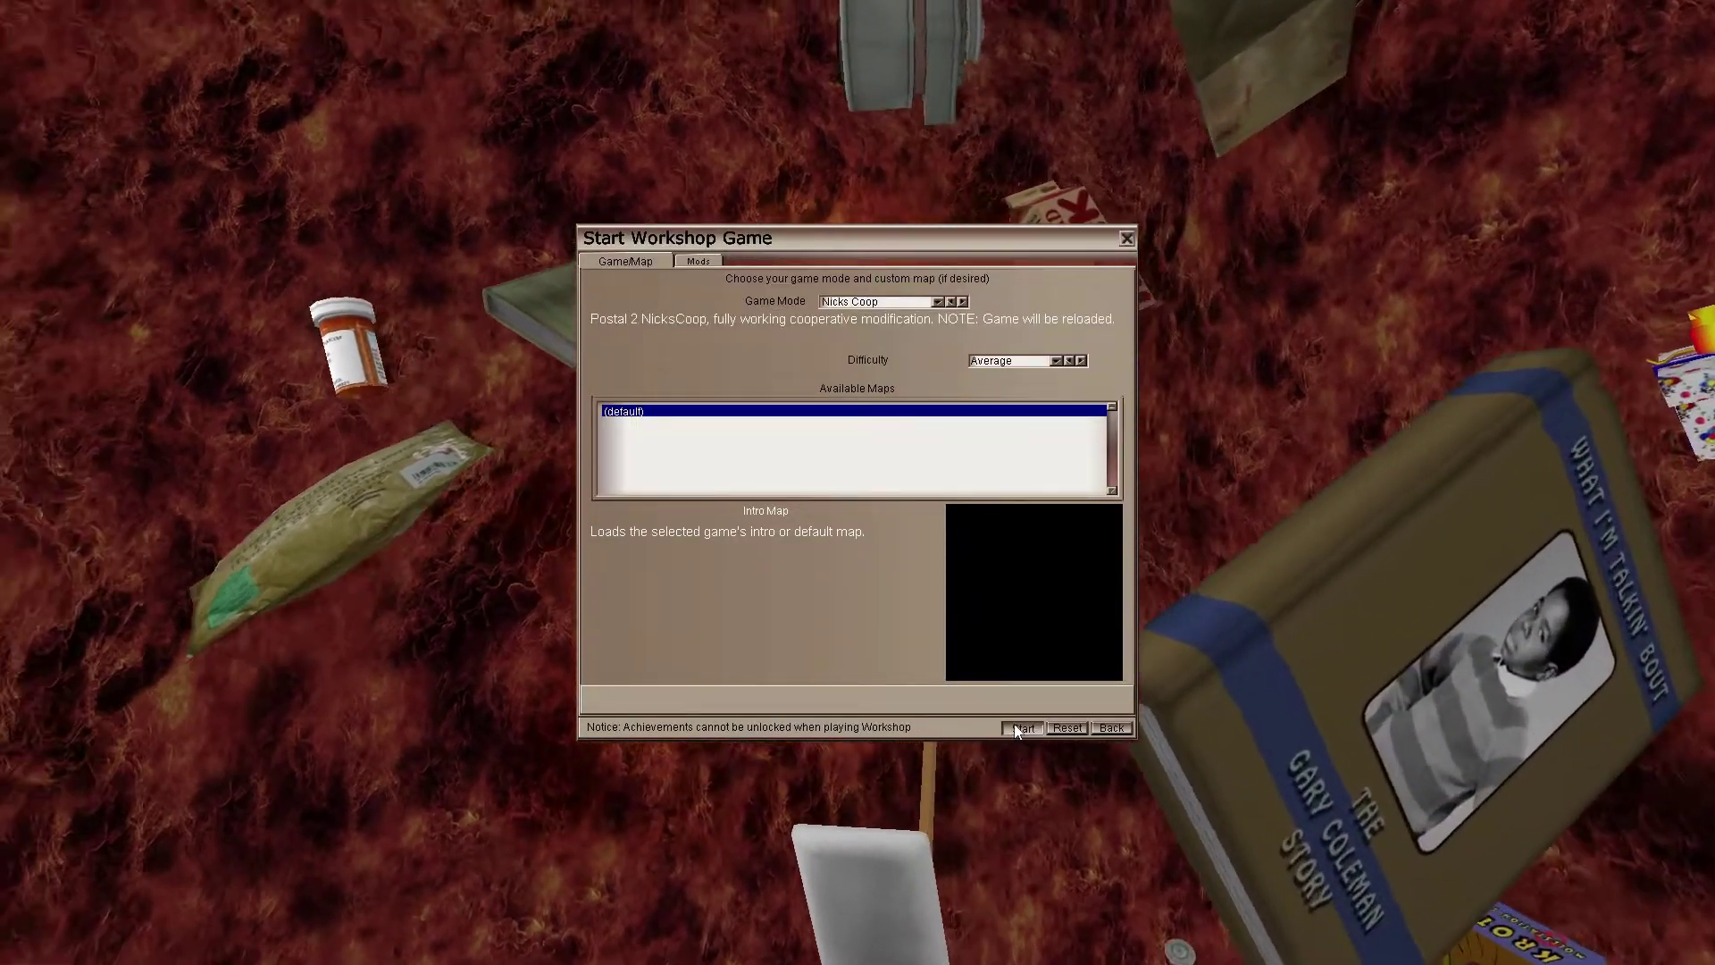
left_click(1023, 728)
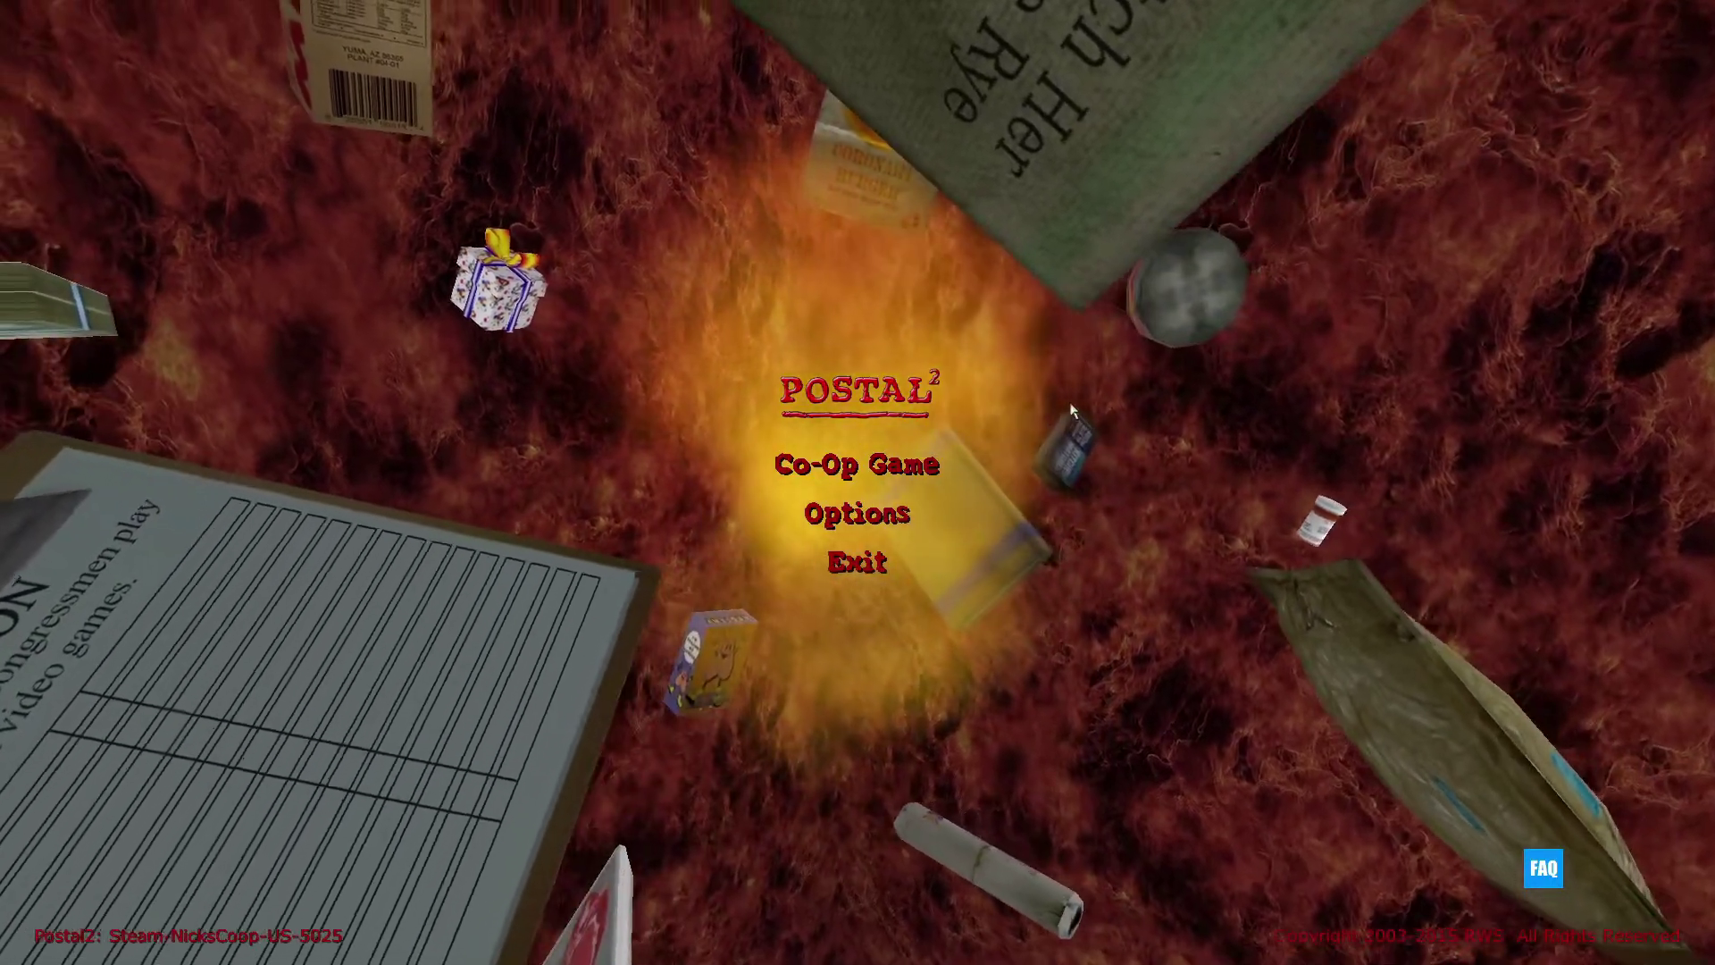
- Go to Co-Op Game, then Host Game, to see the server settings
left_click(908, 464)
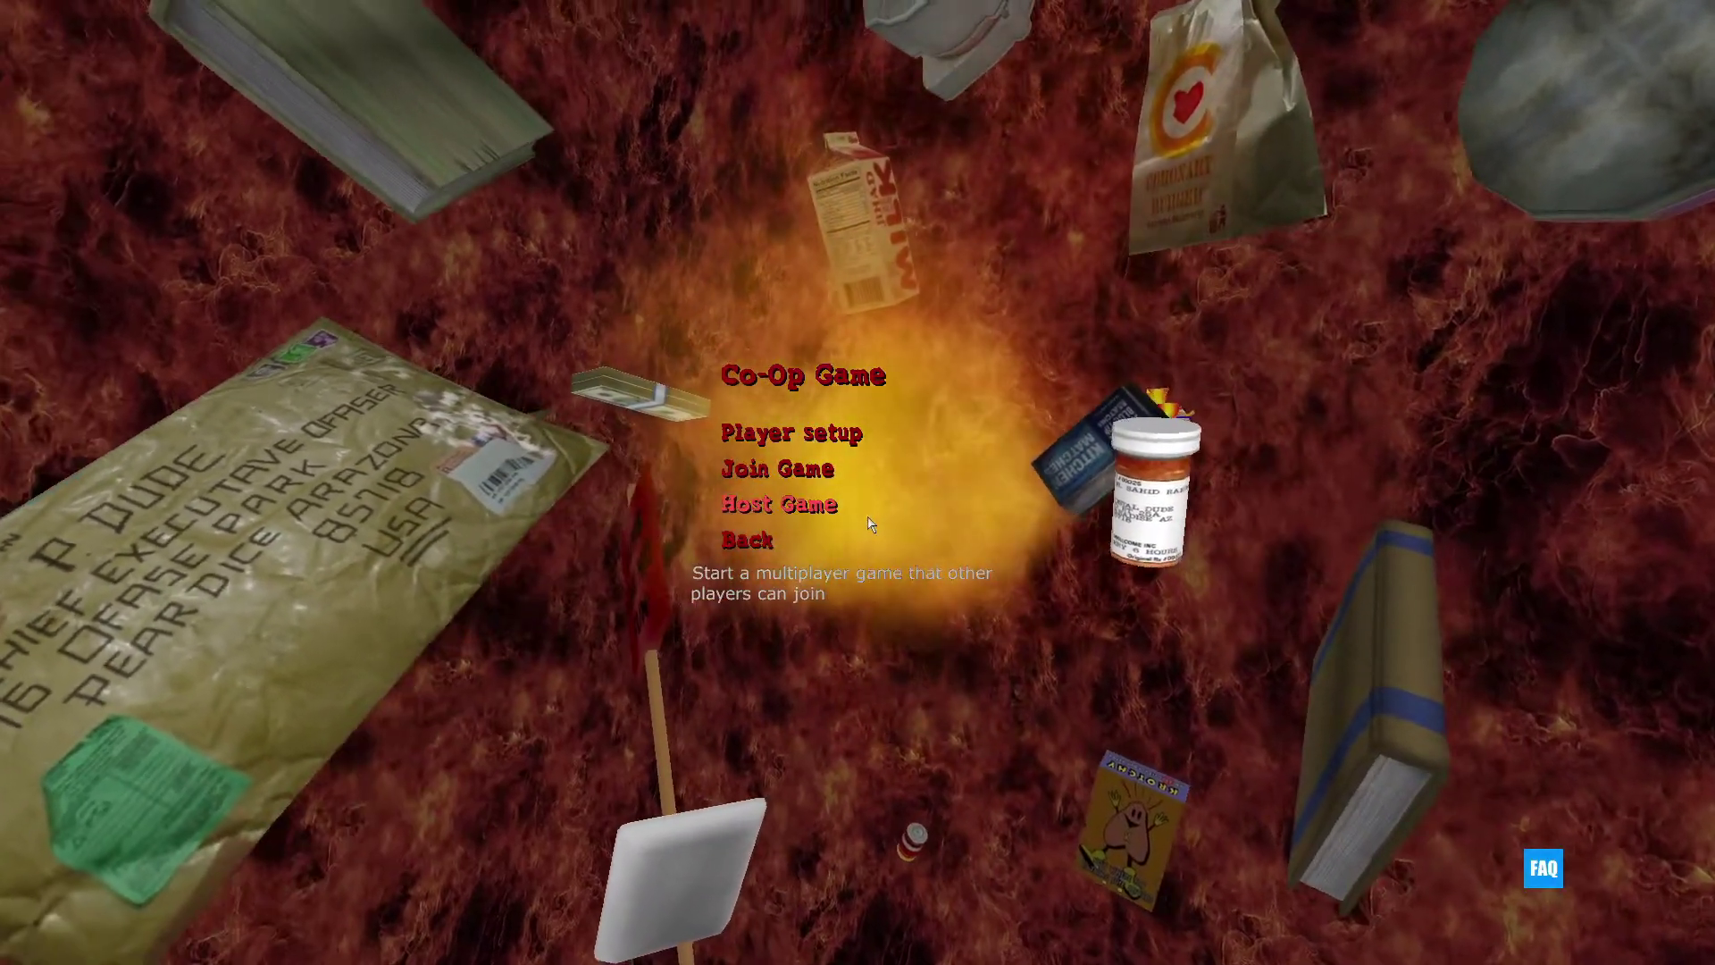
left_click(857, 522)
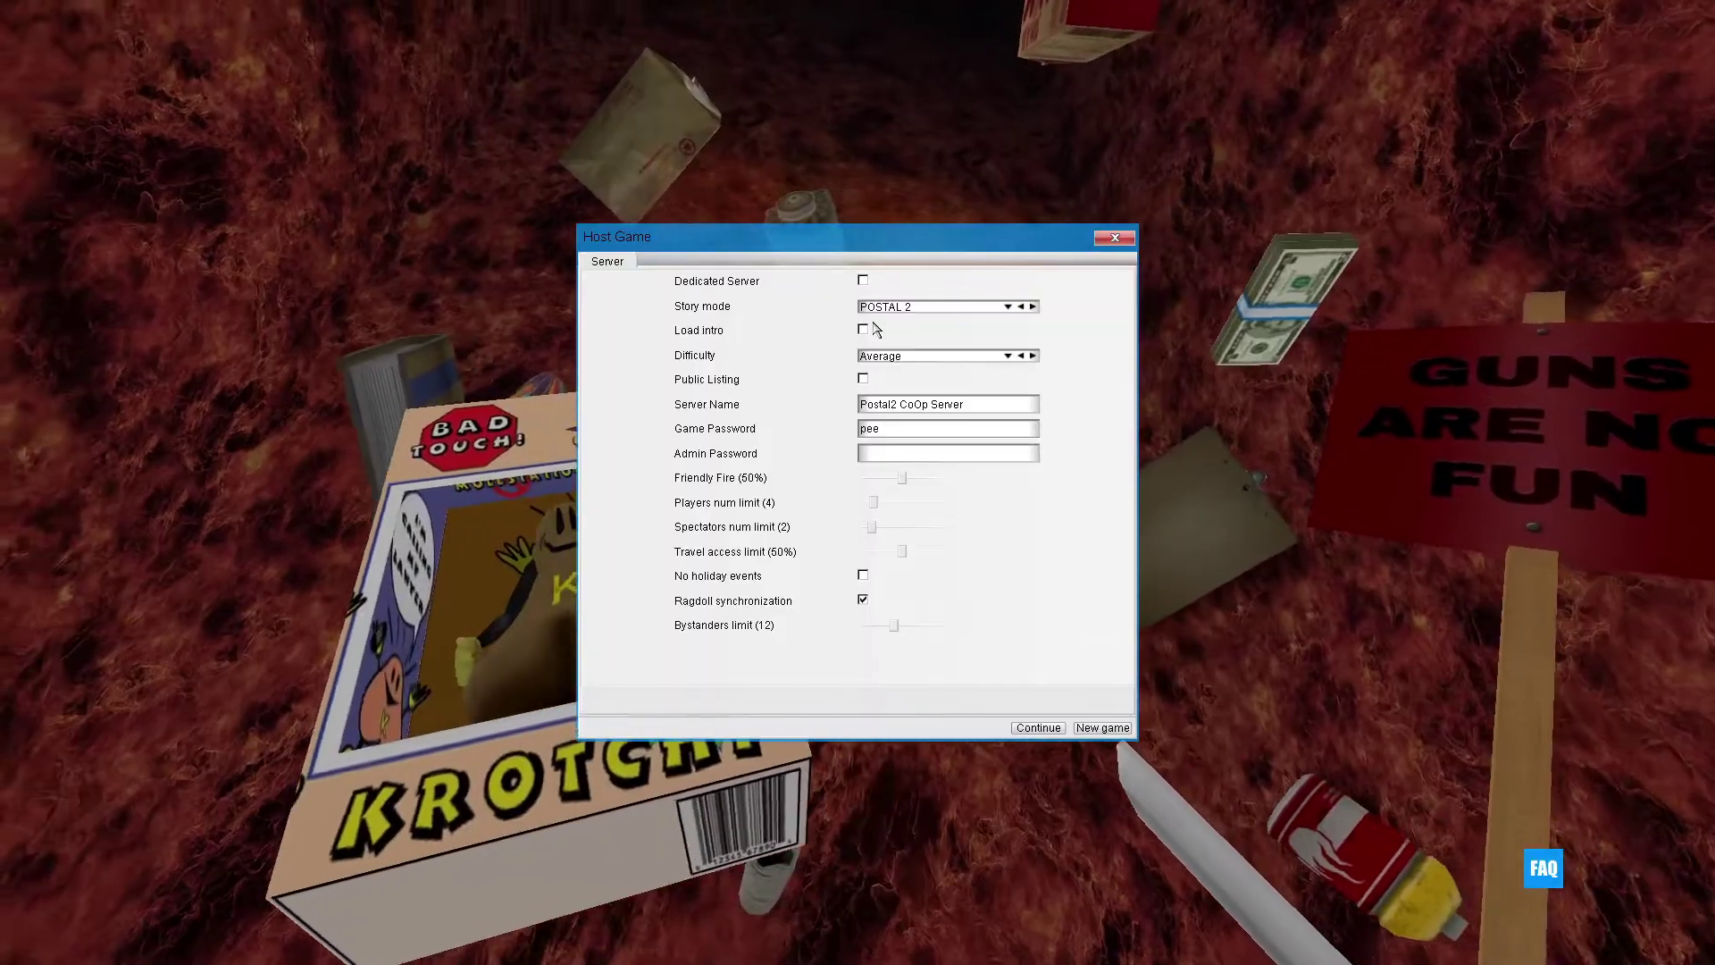
- Check the Server Name, Game Password and Admin Password fields, then close the Host Game window
left_click(987, 404)
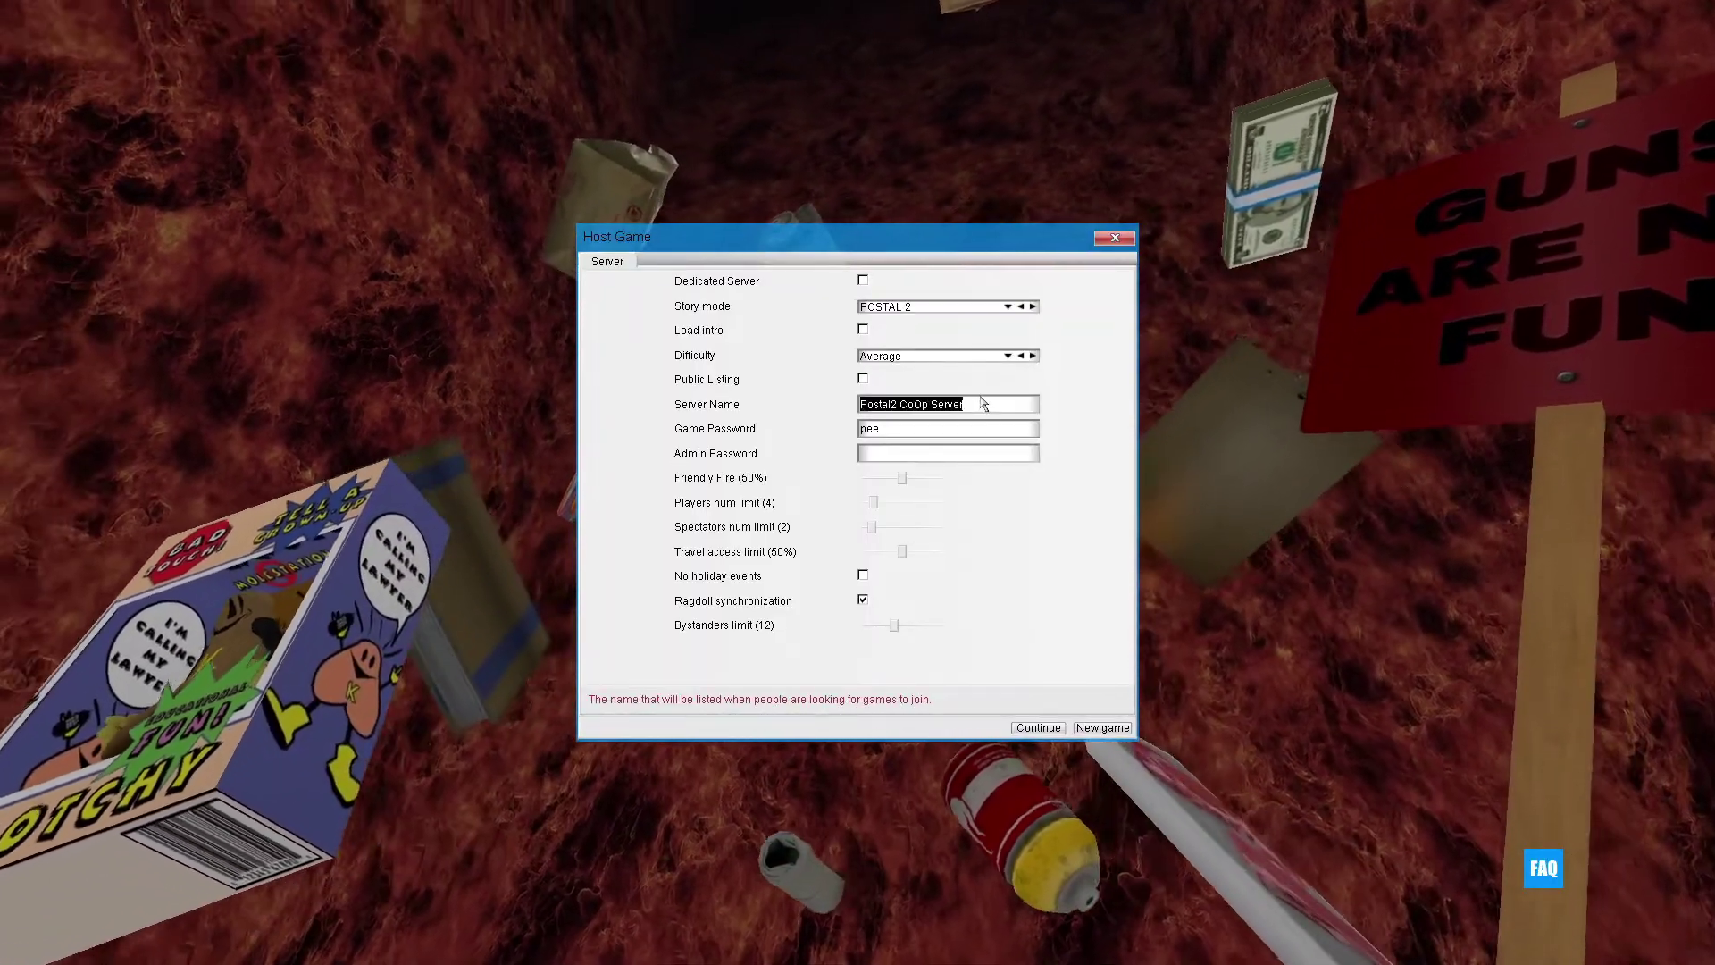
left_click(995, 428)
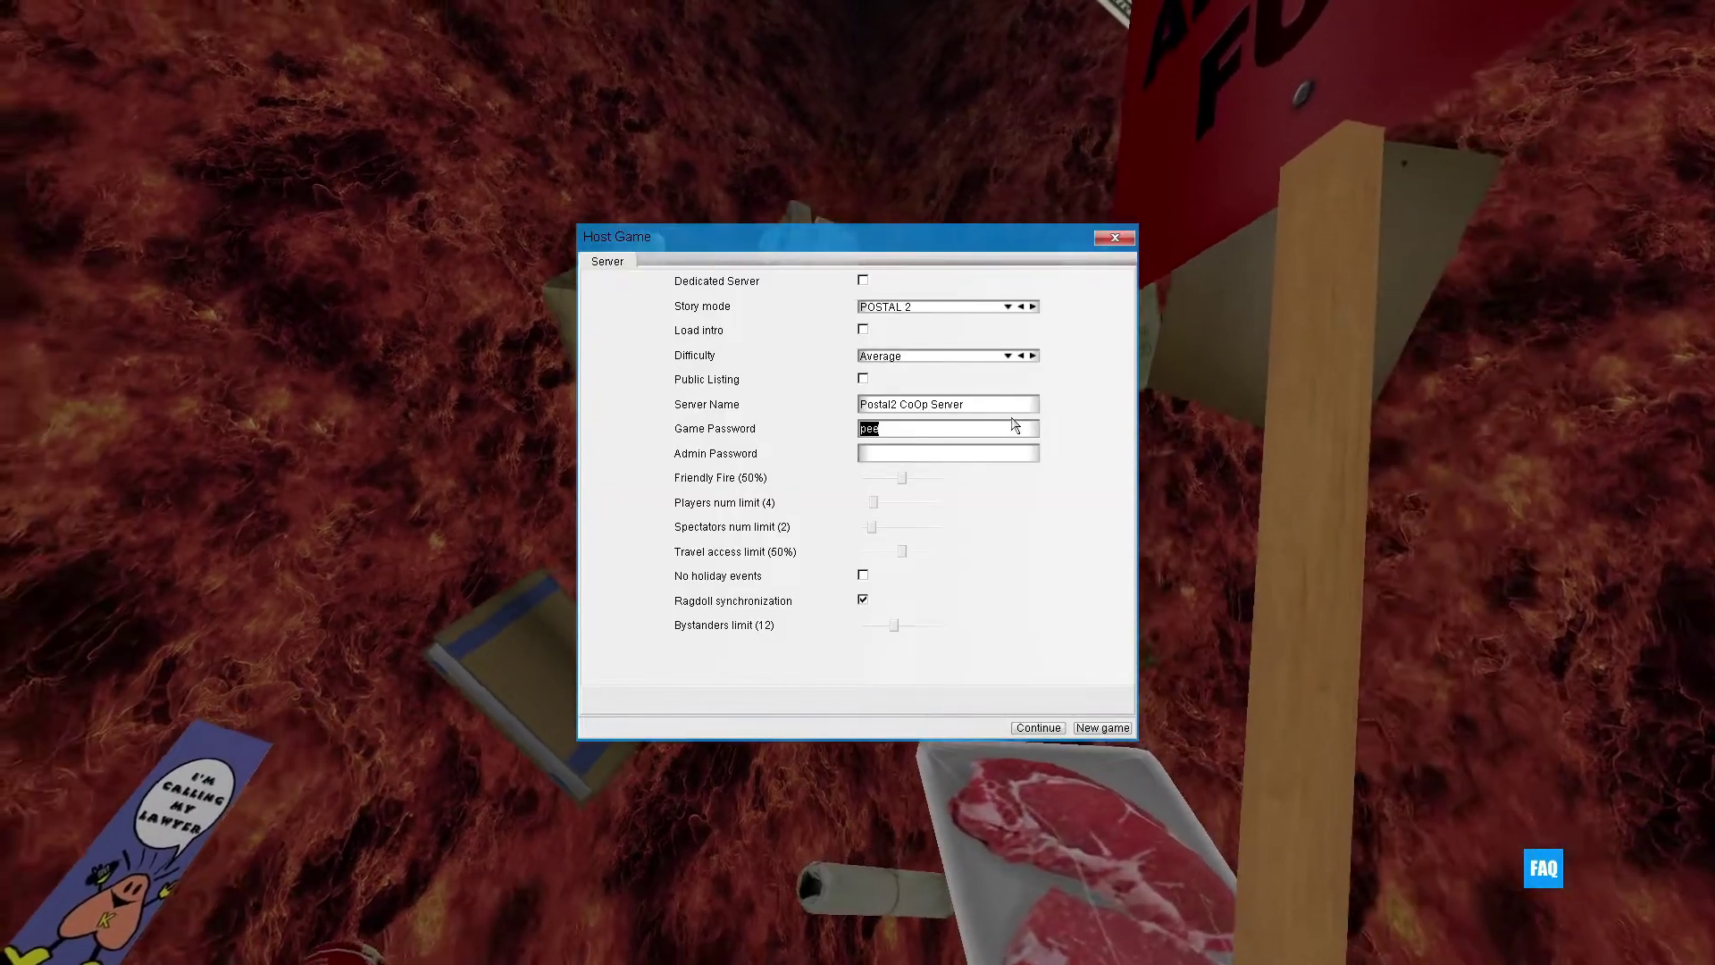
left_click(954, 459)
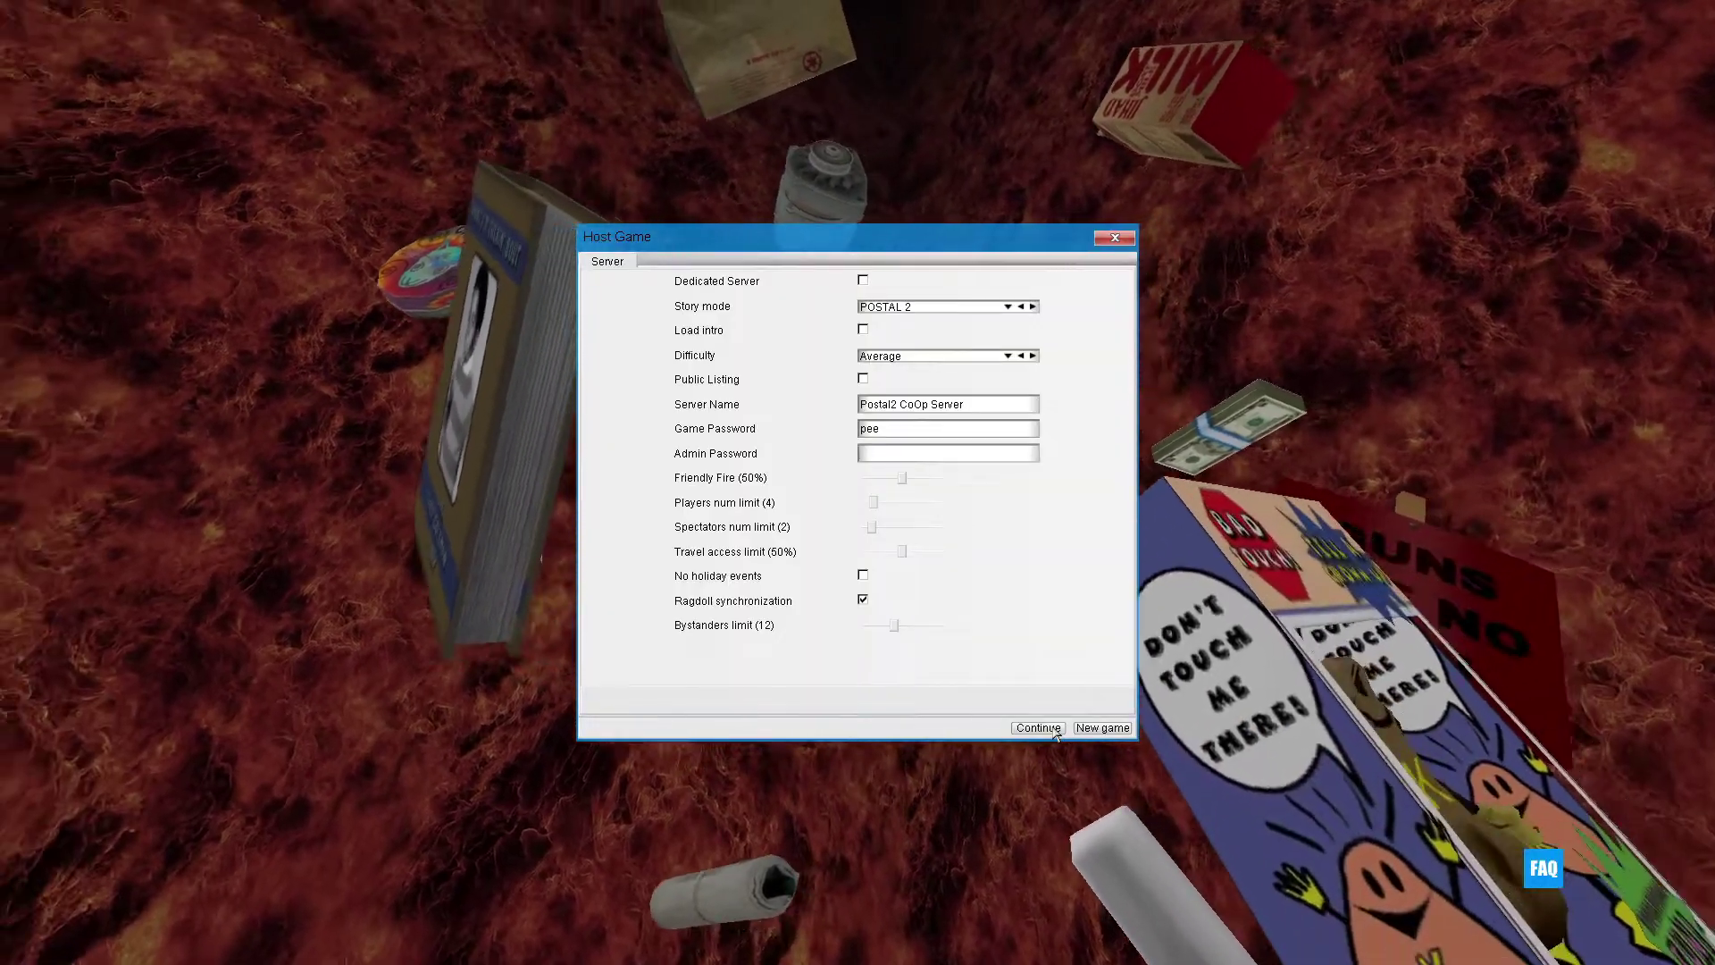
left_click(1108, 240)
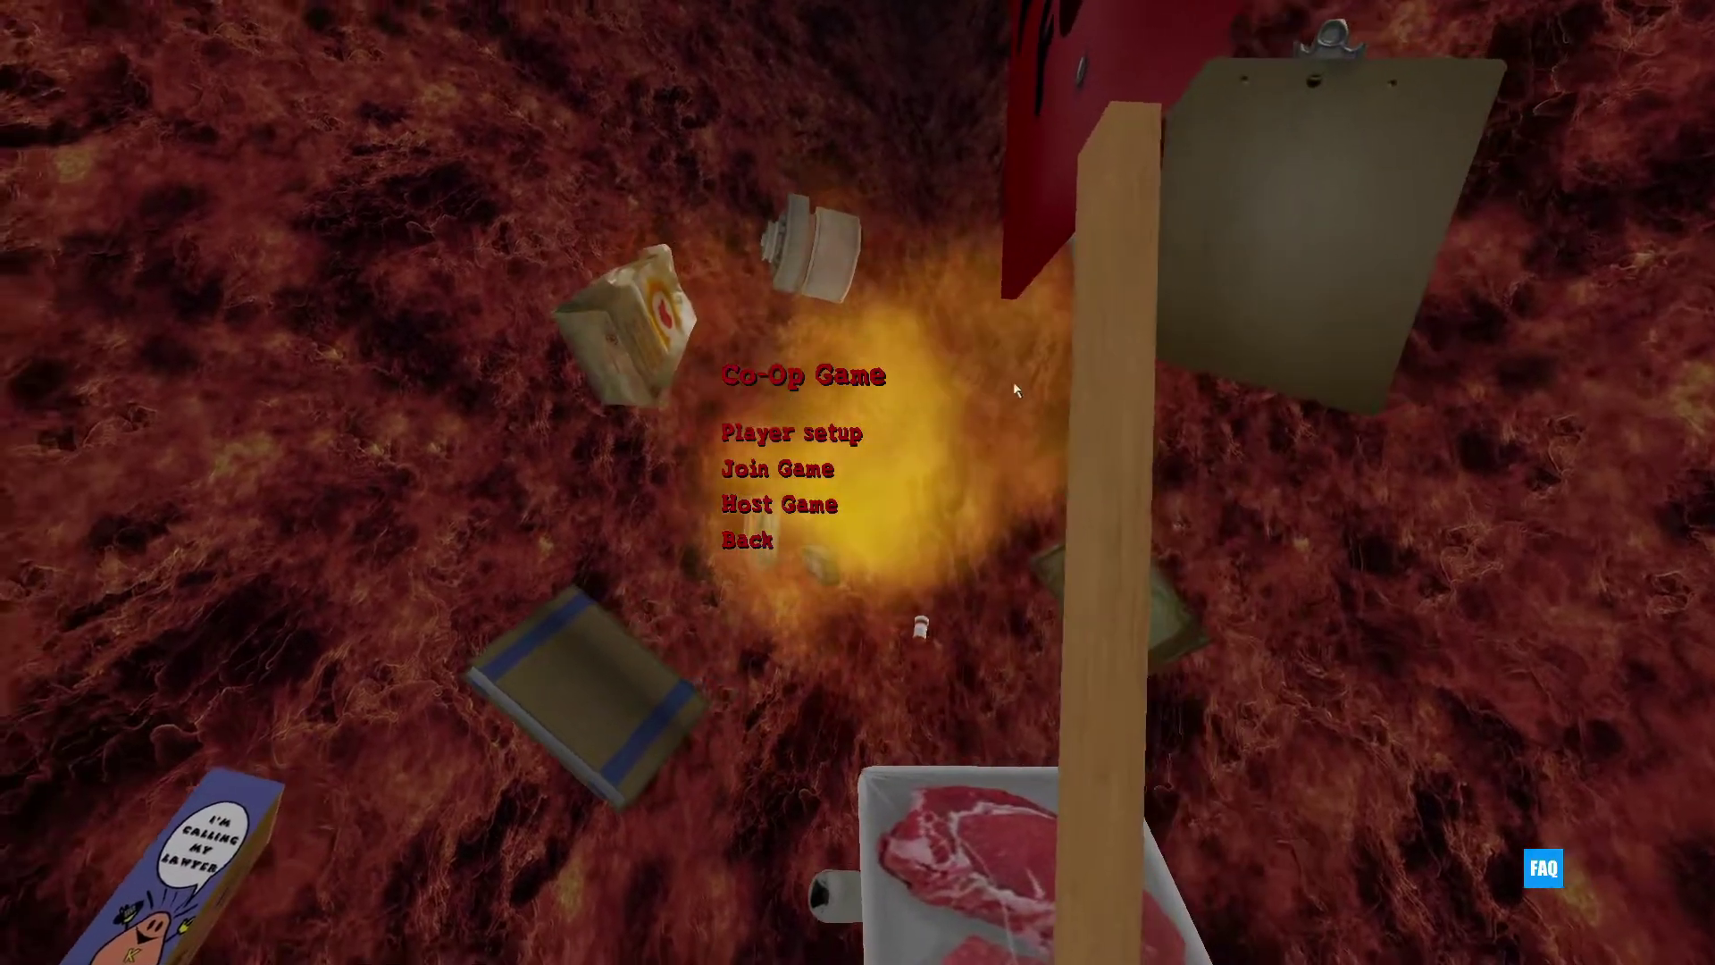
- Open the Join Game dialog from the Co-Op Game menu
left_click(804, 472)
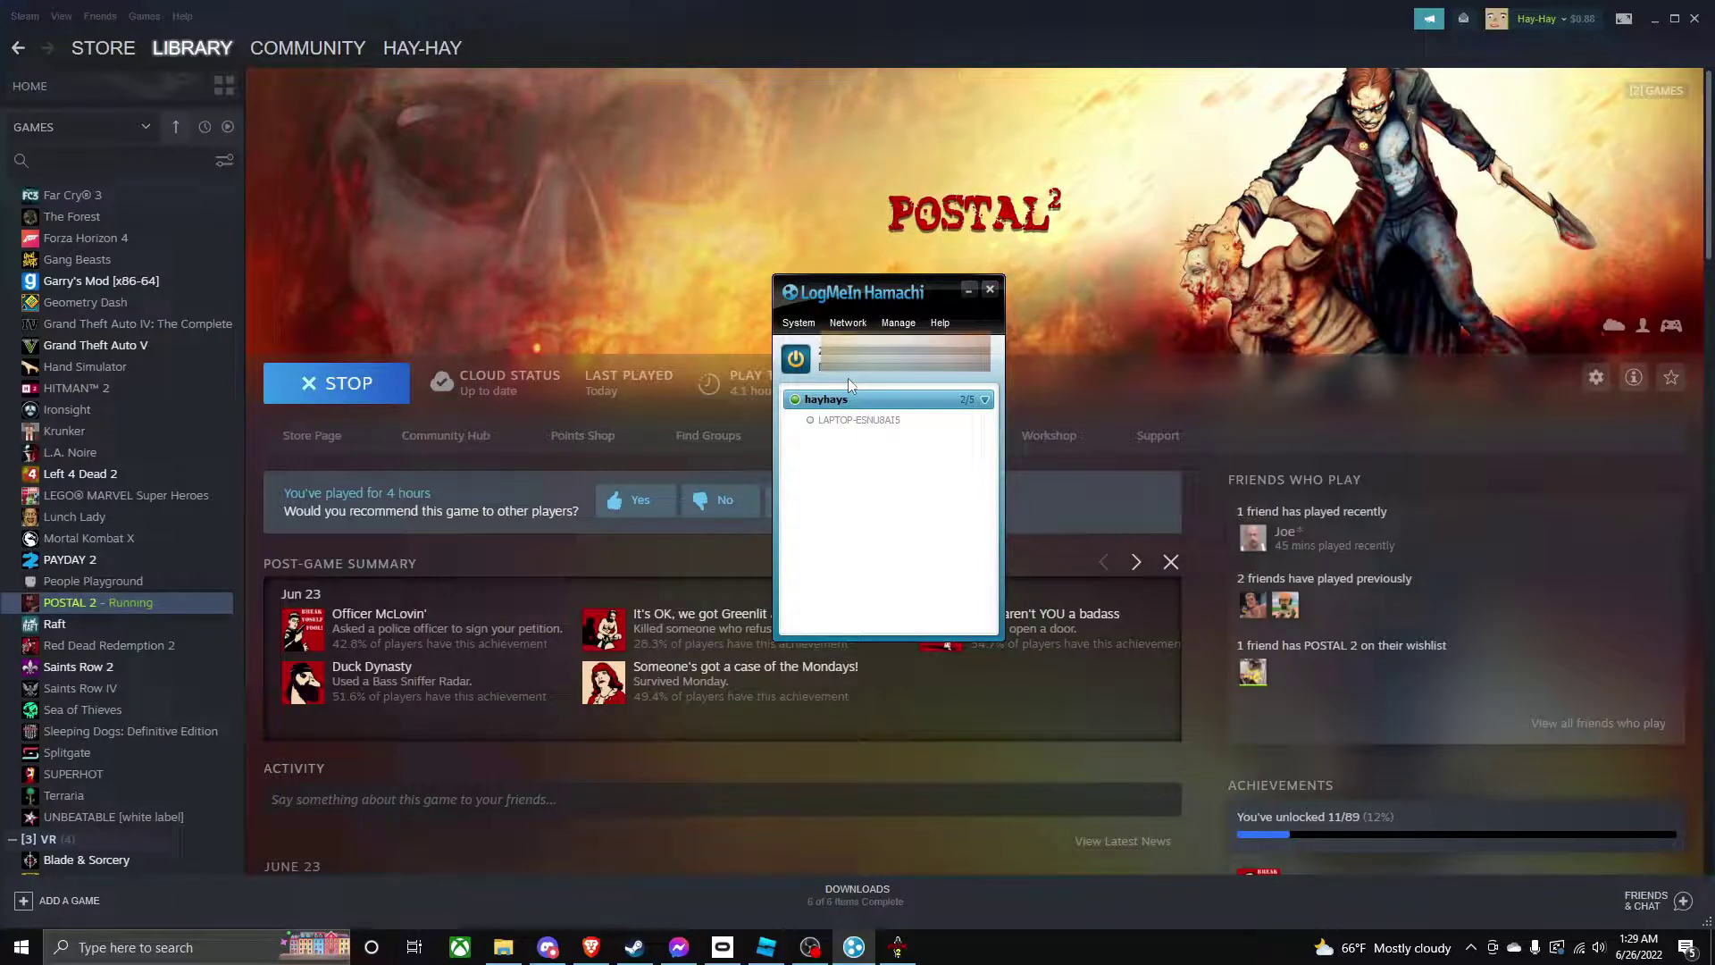
- Copy this computer's IPv4 address from Hamachi's address menu
left_click(849, 350)
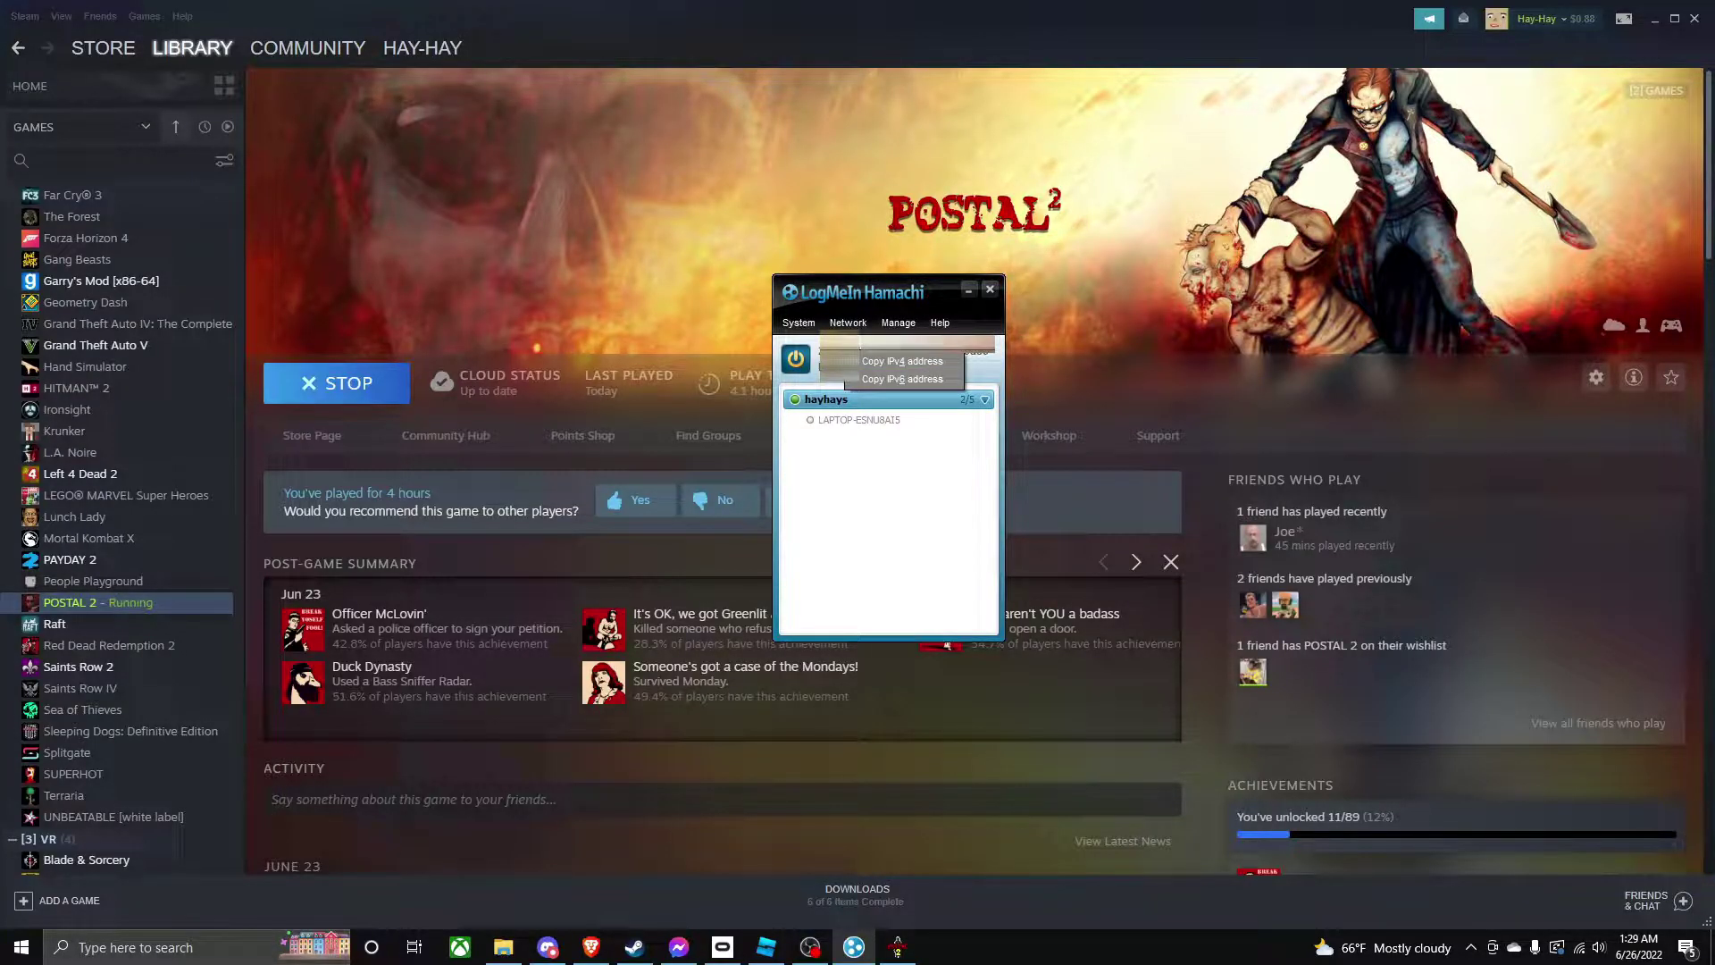
left_click(892, 366)
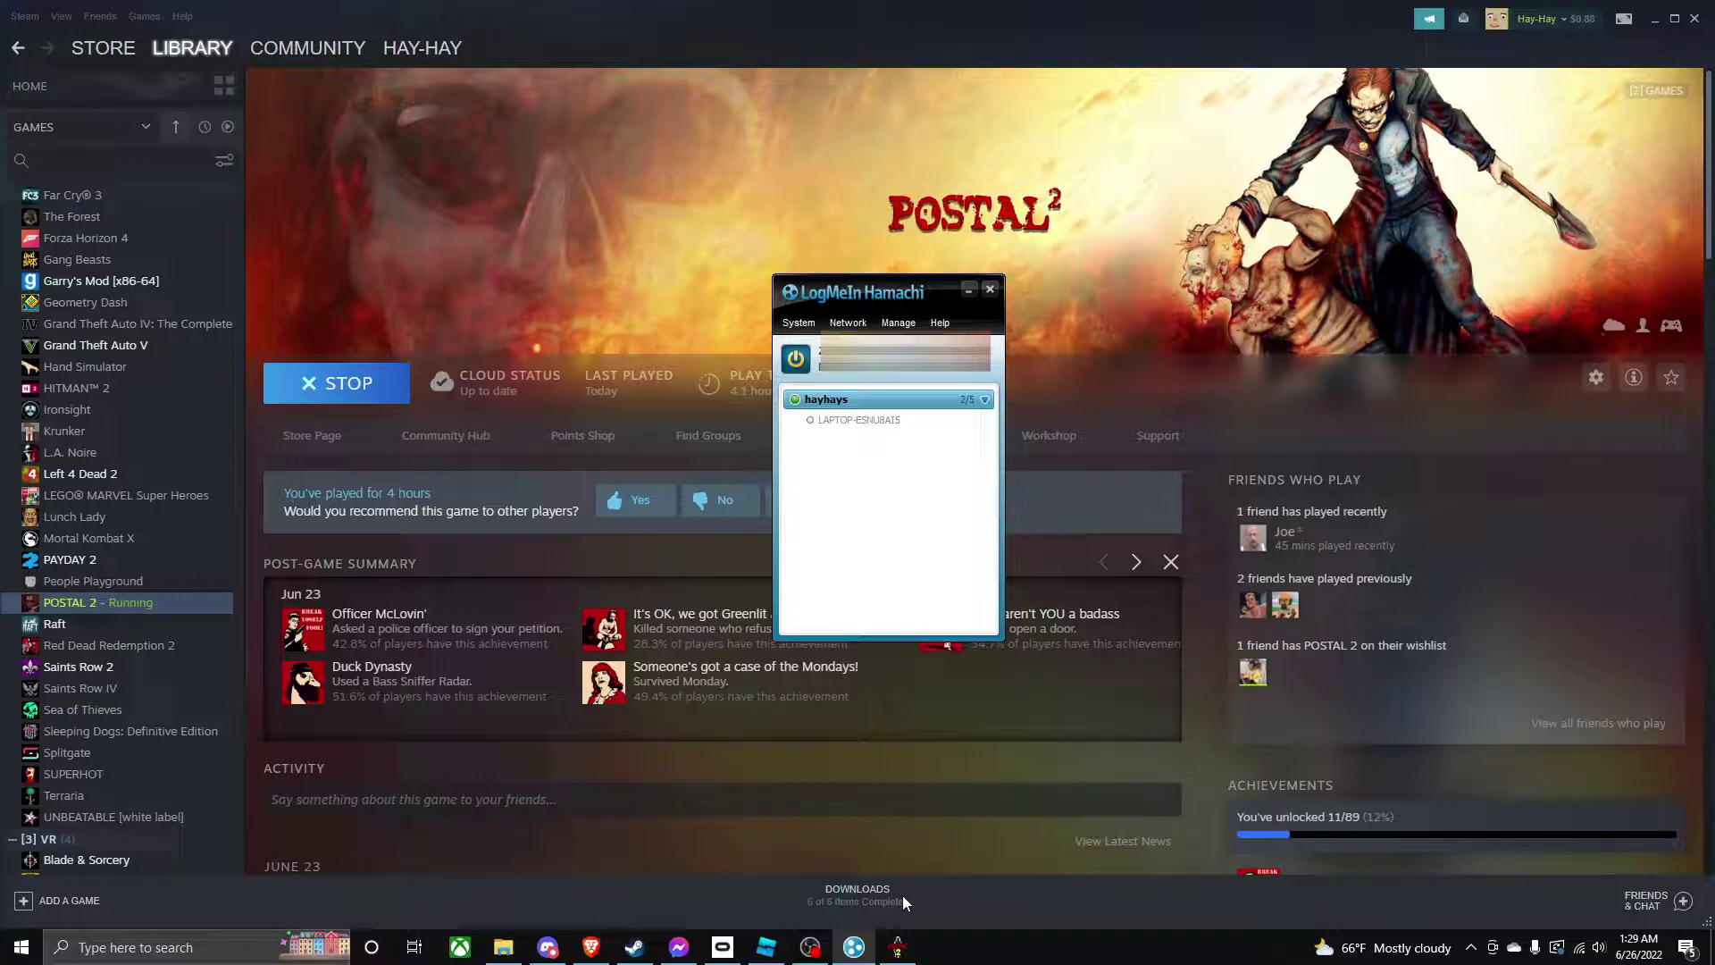
- Switch back to POSTAL 2's Join Game dialog from the taskbar
left_click(898, 946)
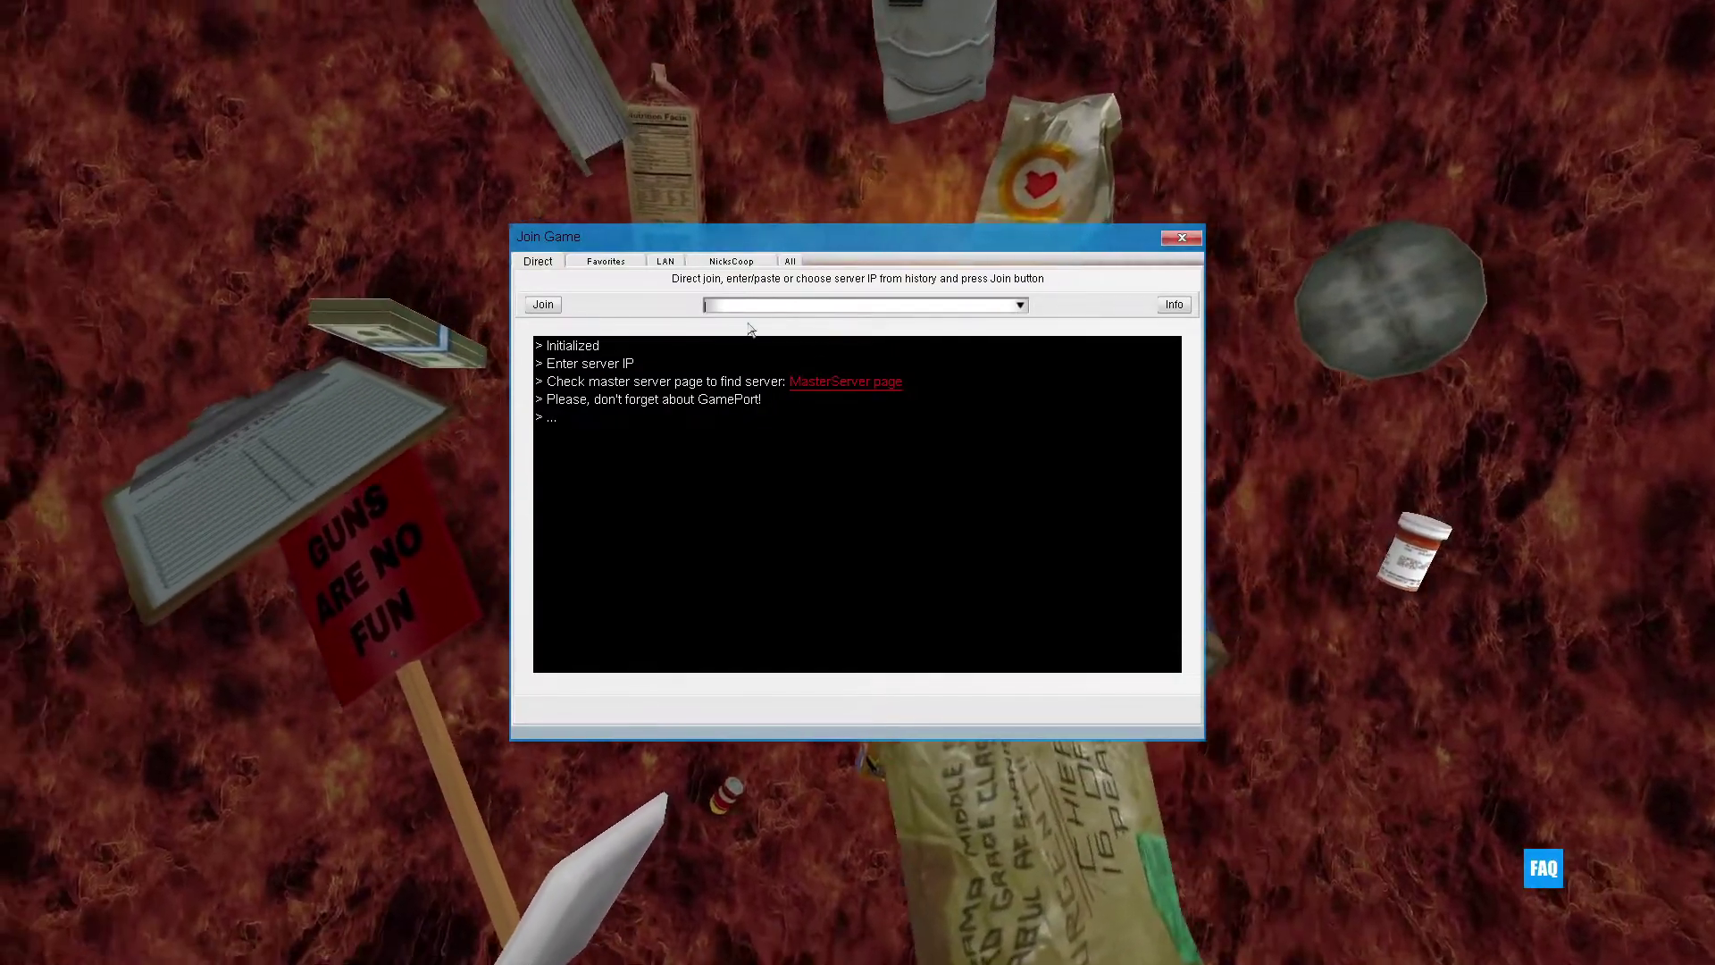